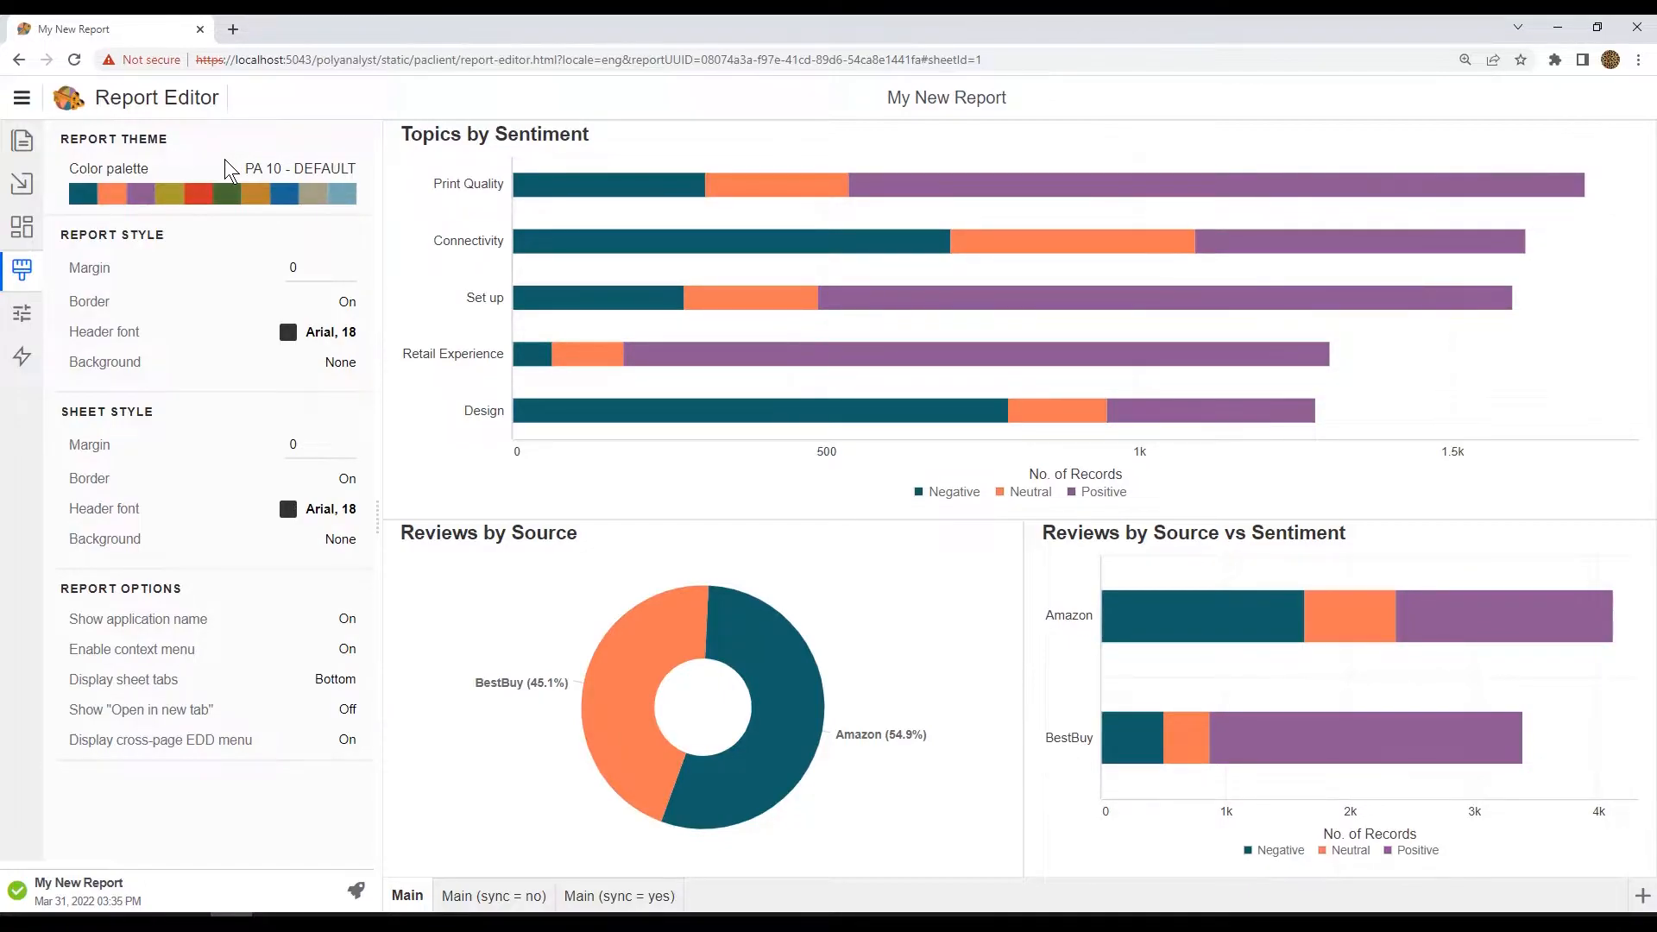
Step: Start adding a new custom color palette and name it "My Custom palette"
click(310, 175)
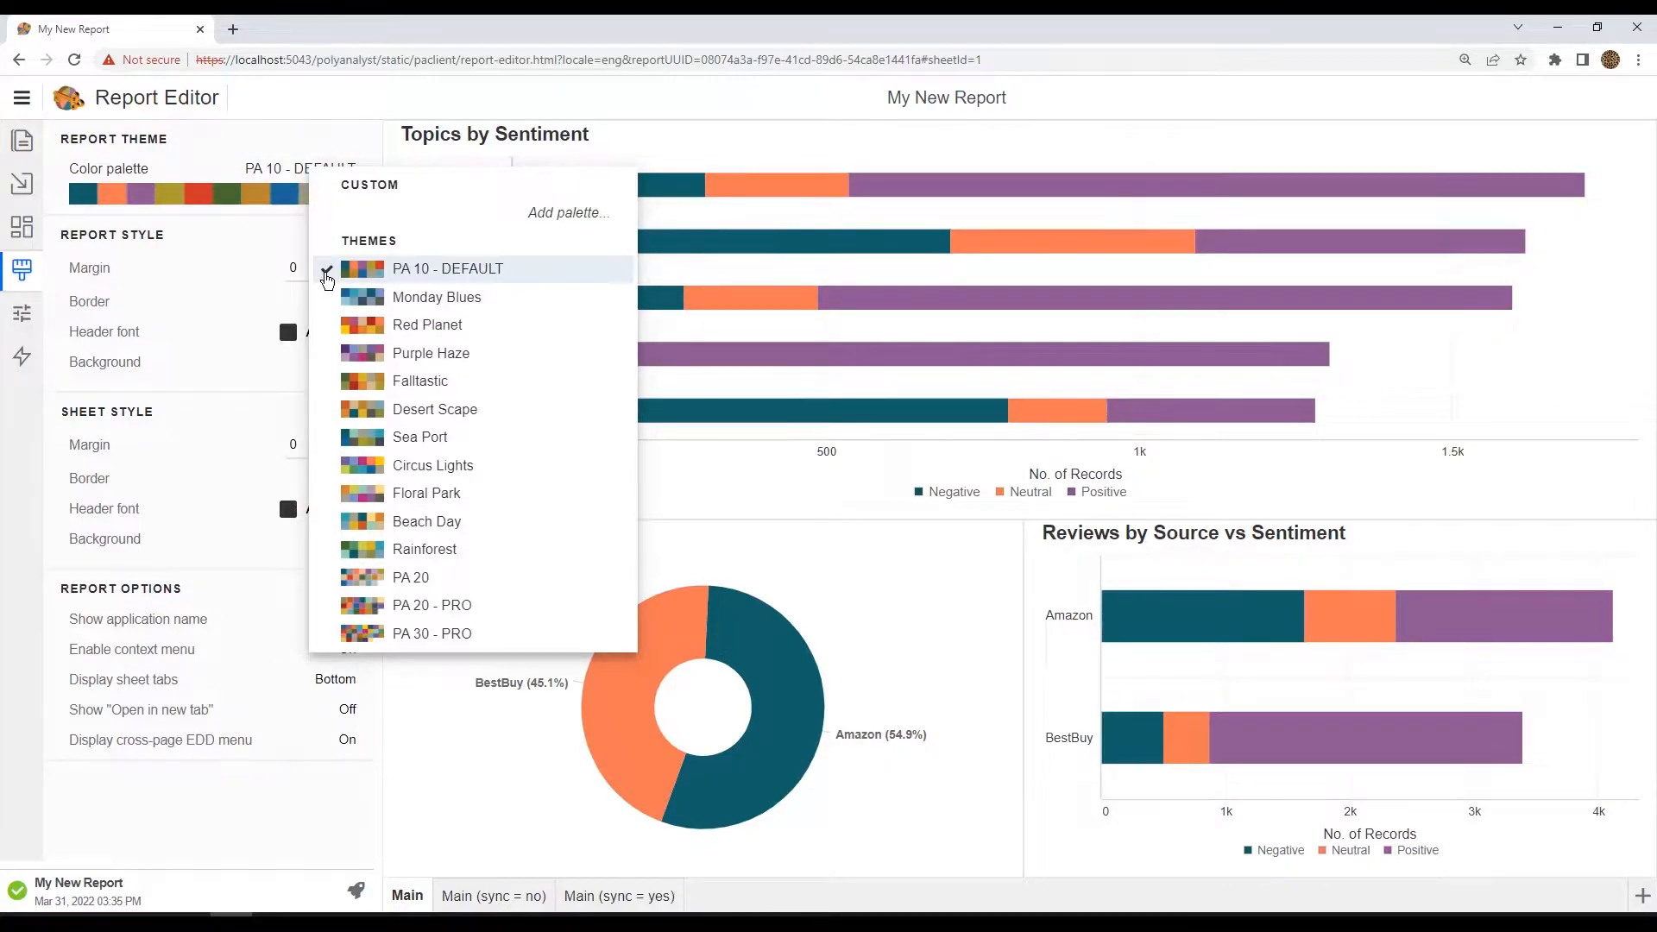
click(574, 215)
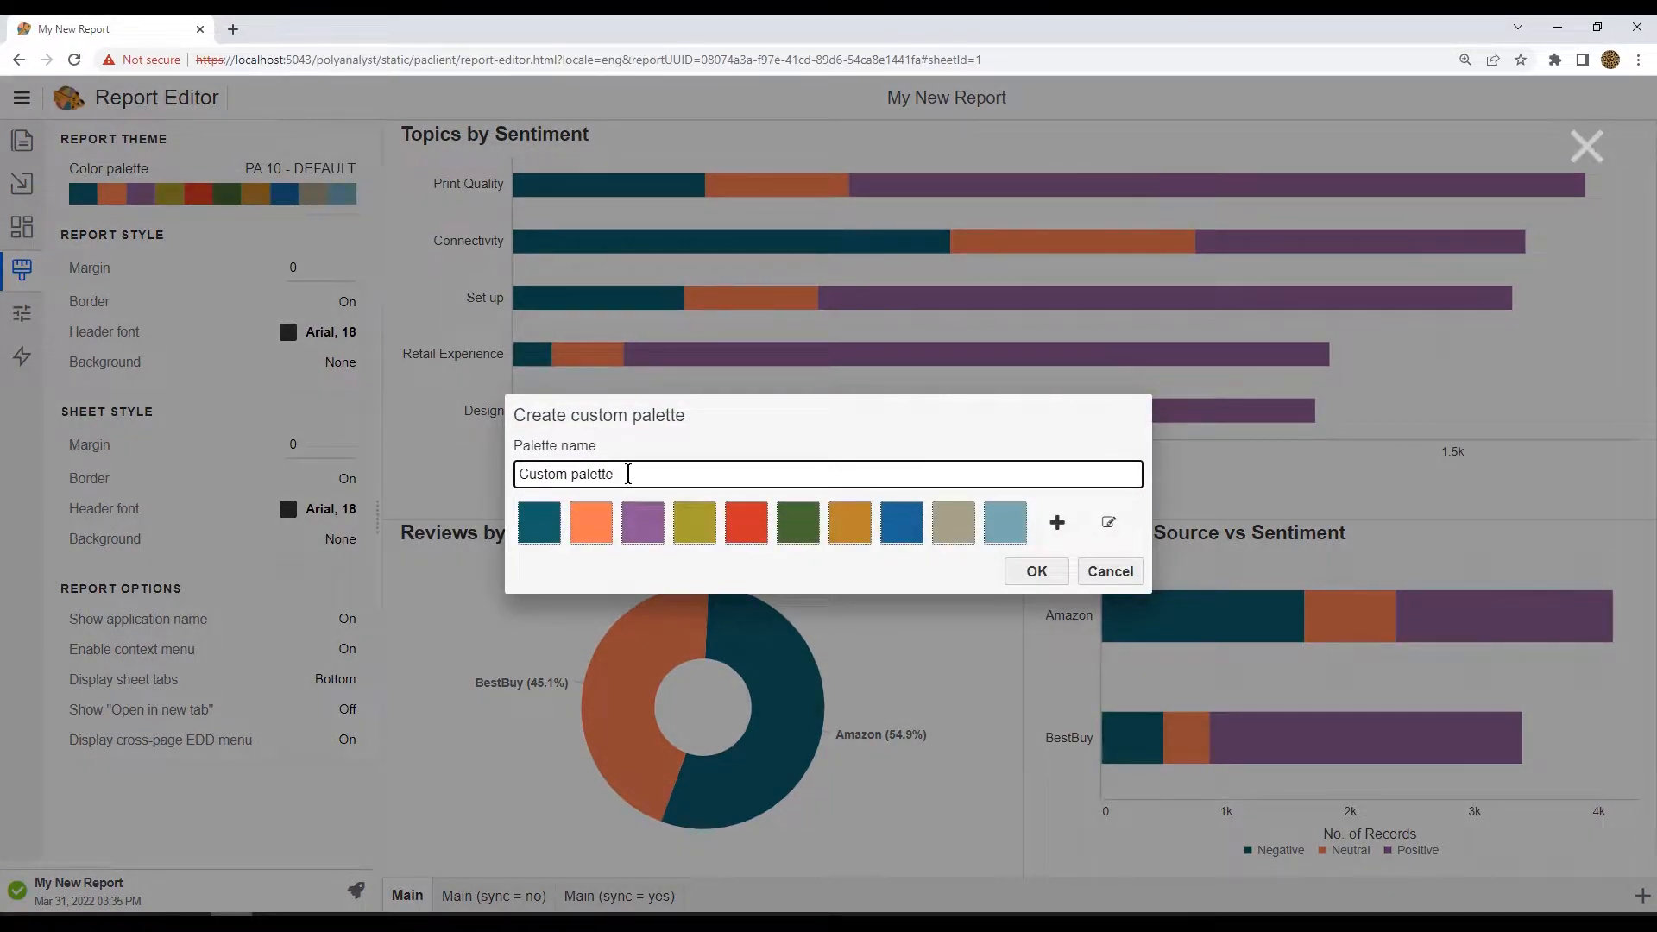
click(516, 474)
text(My)
Step: Reorder the palette so blue, gold and gray come first, and remove the last two swatches
drag(895, 536, 537, 520)
drag(900, 528, 594, 522)
drag(955, 523, 643, 522)
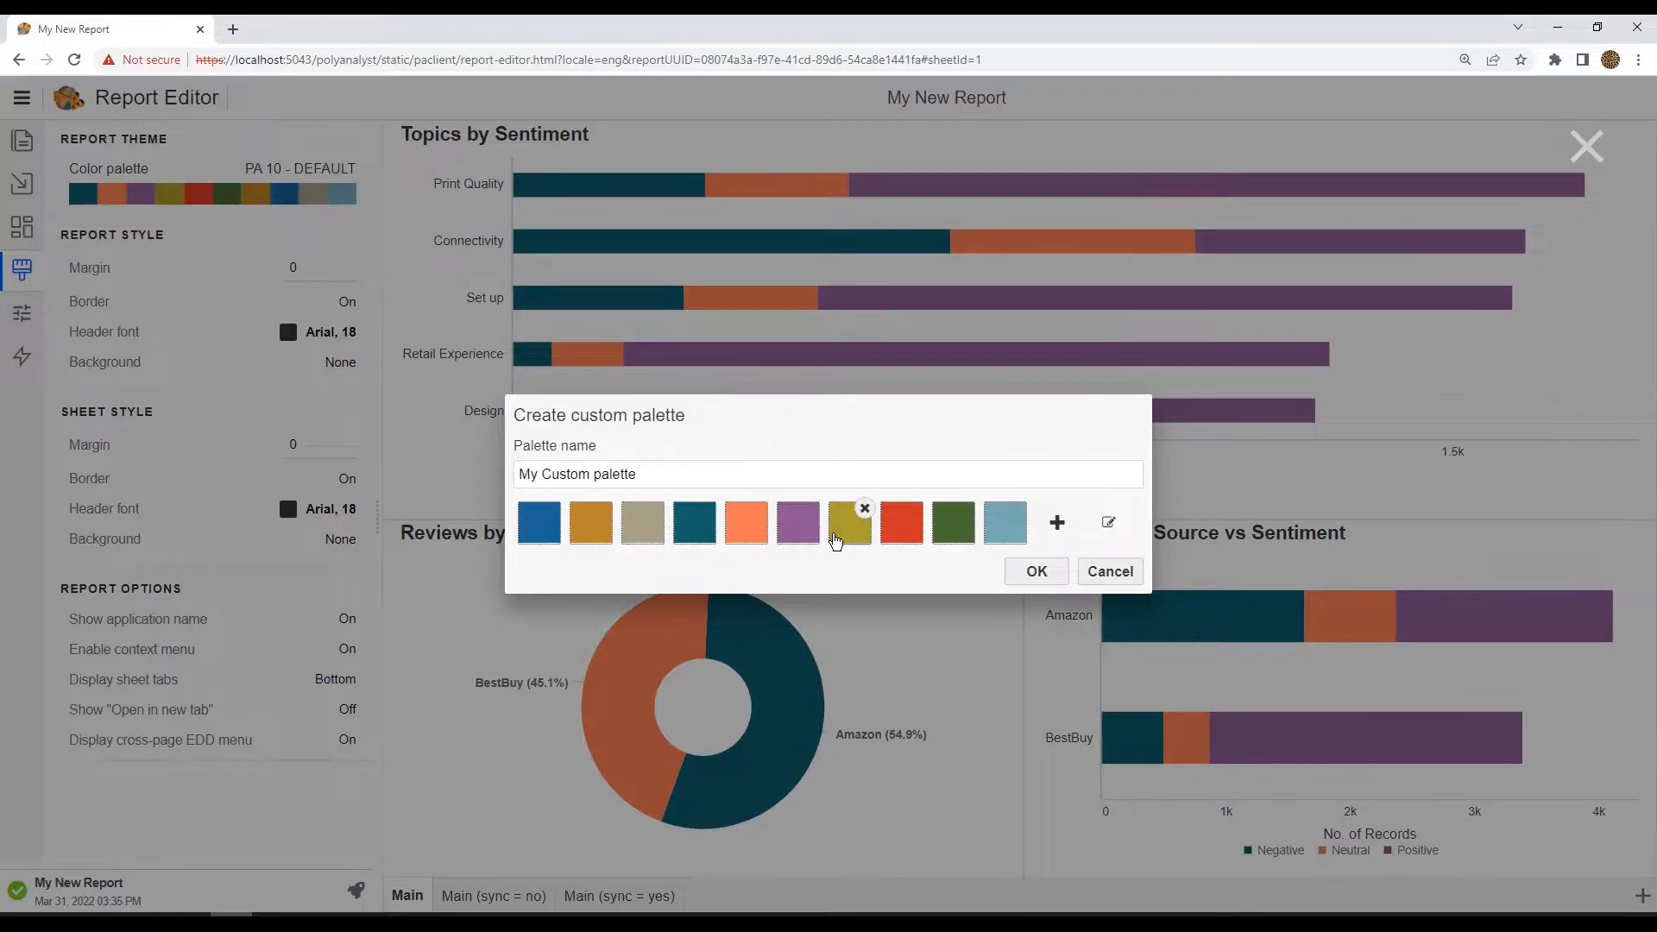
click(1020, 510)
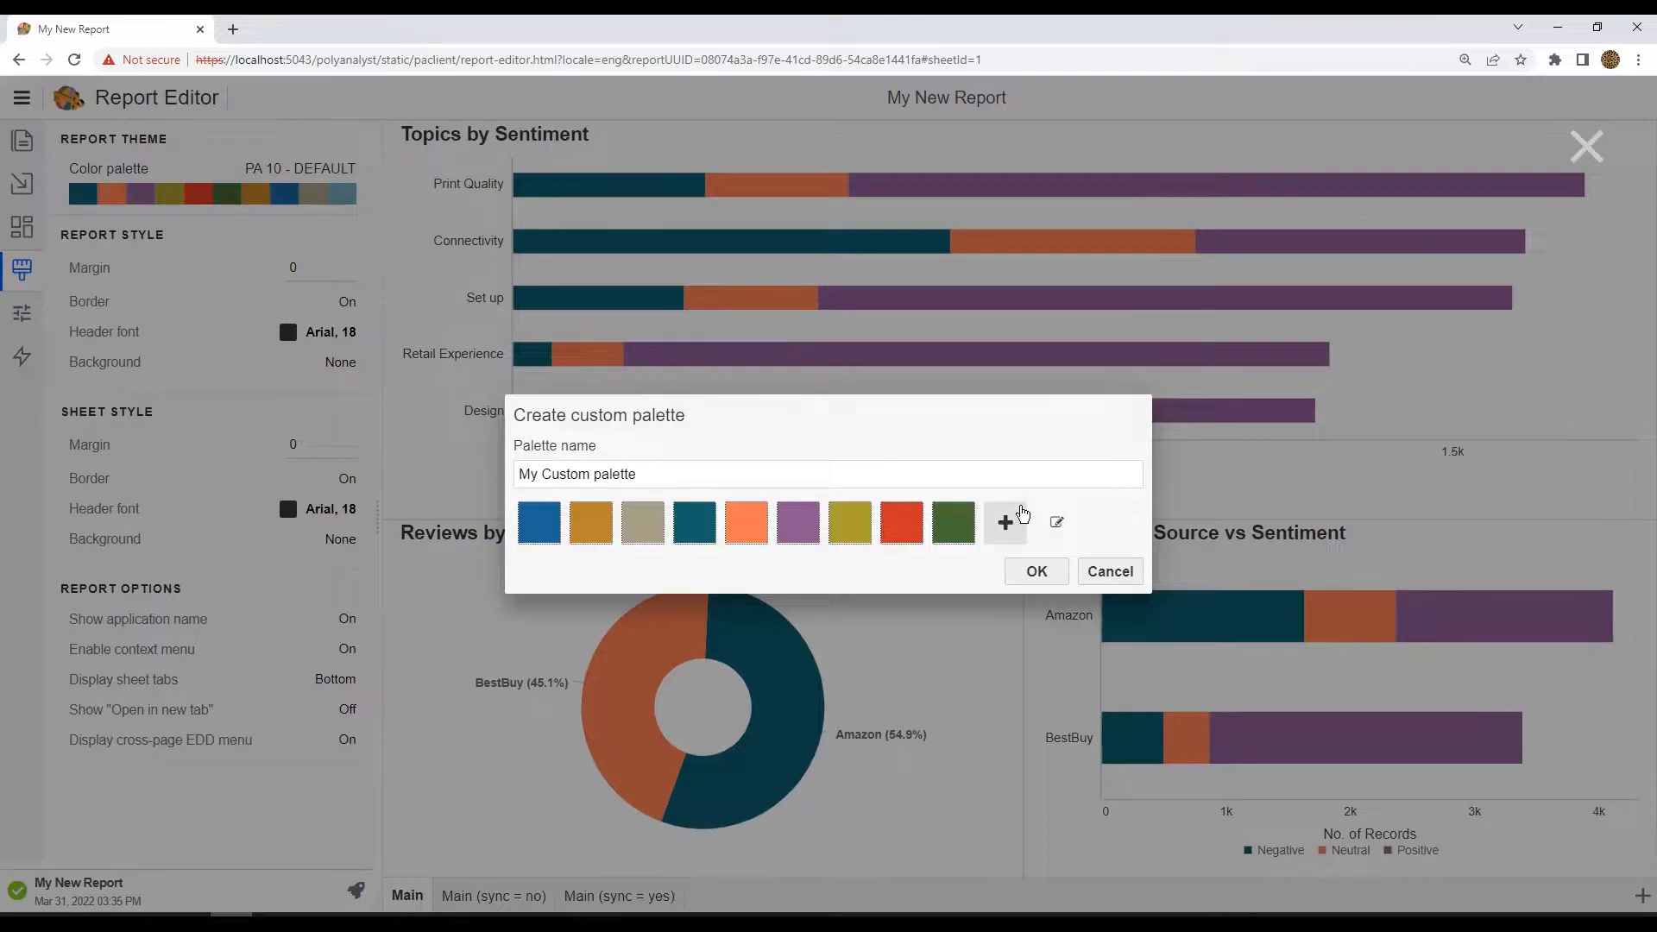
click(968, 509)
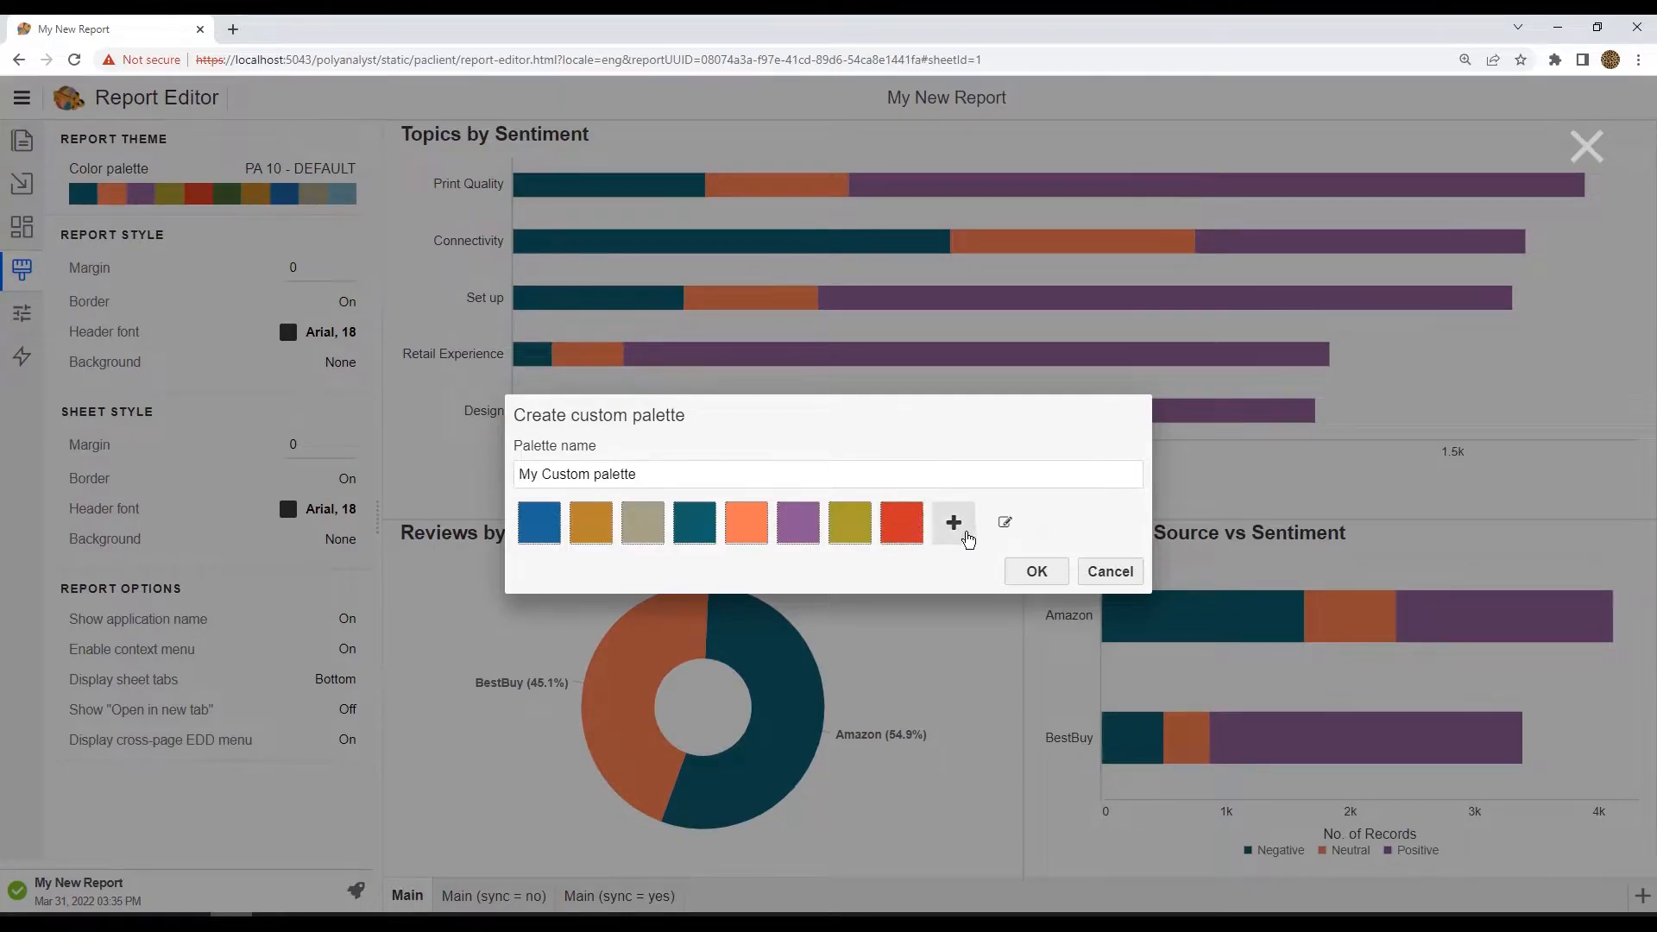
Step: Add a new white swatch (#ffffff) to the end of the palette using the spectrum picker
click(955, 525)
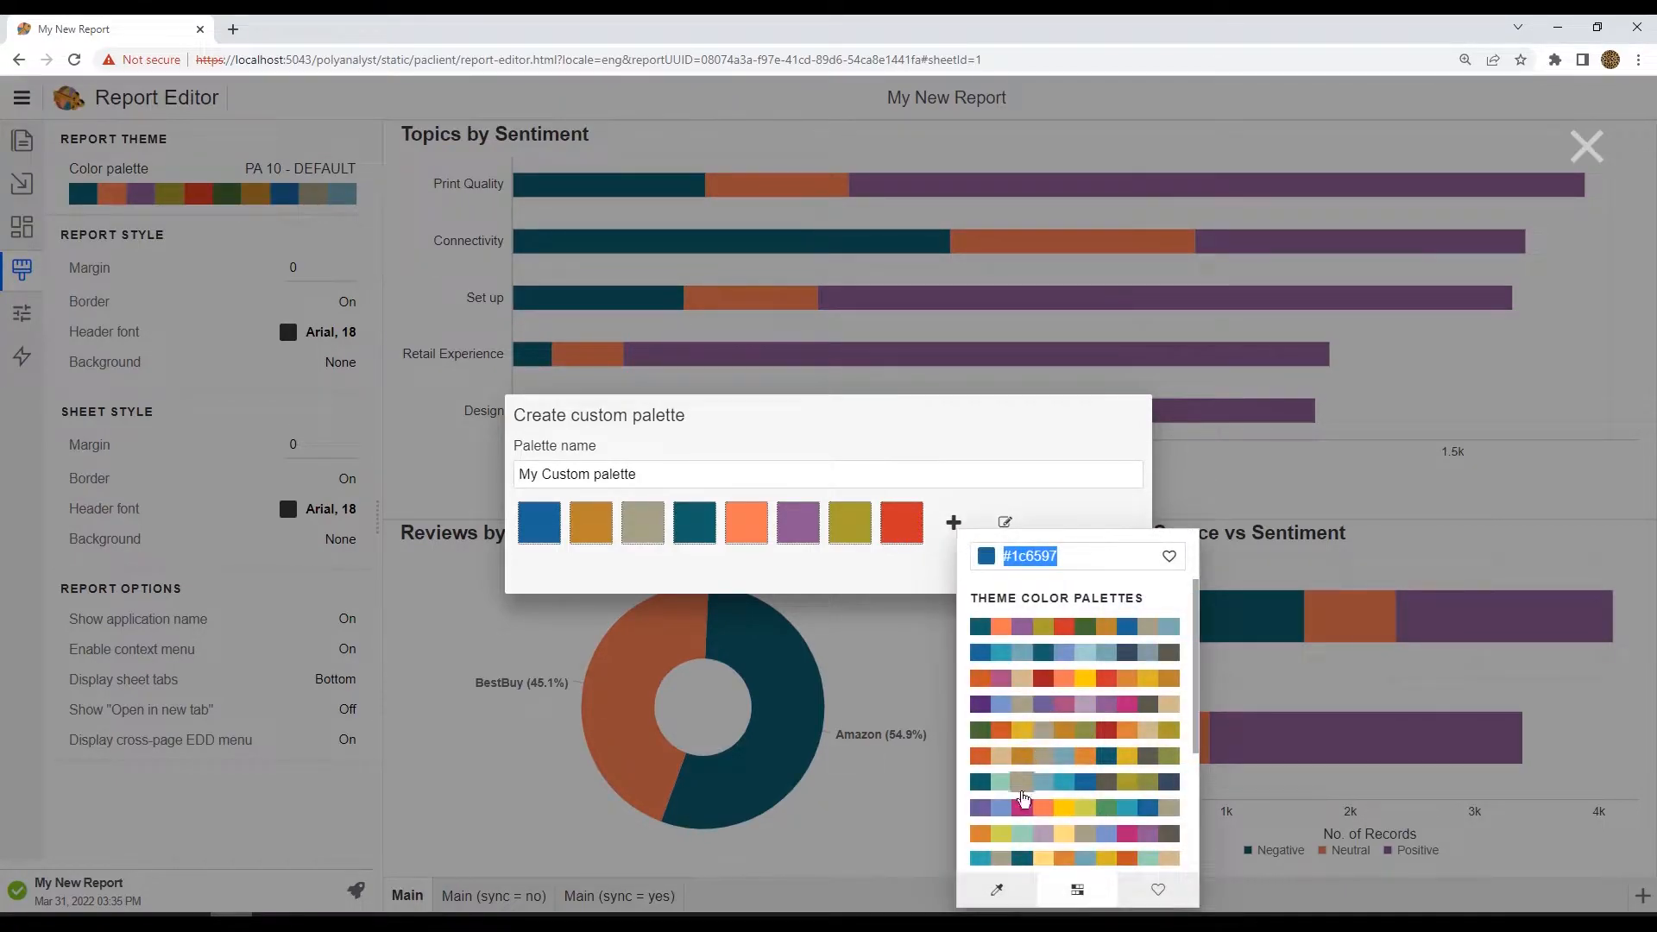
click(997, 890)
drag(1145, 675, 972, 590)
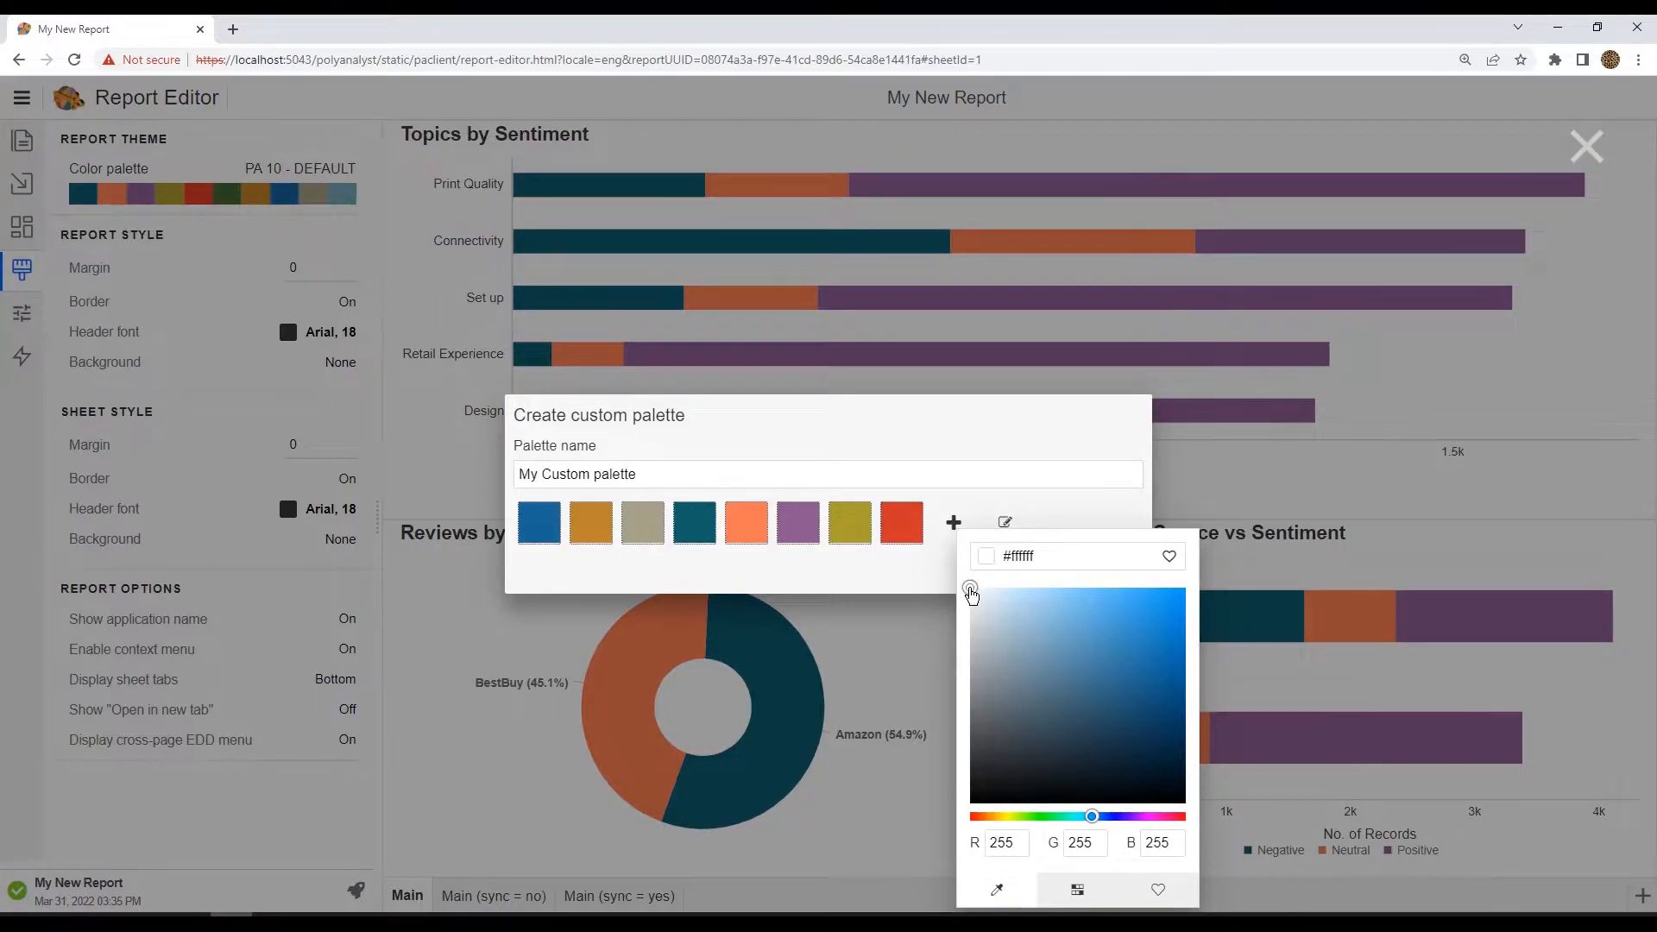
click(903, 617)
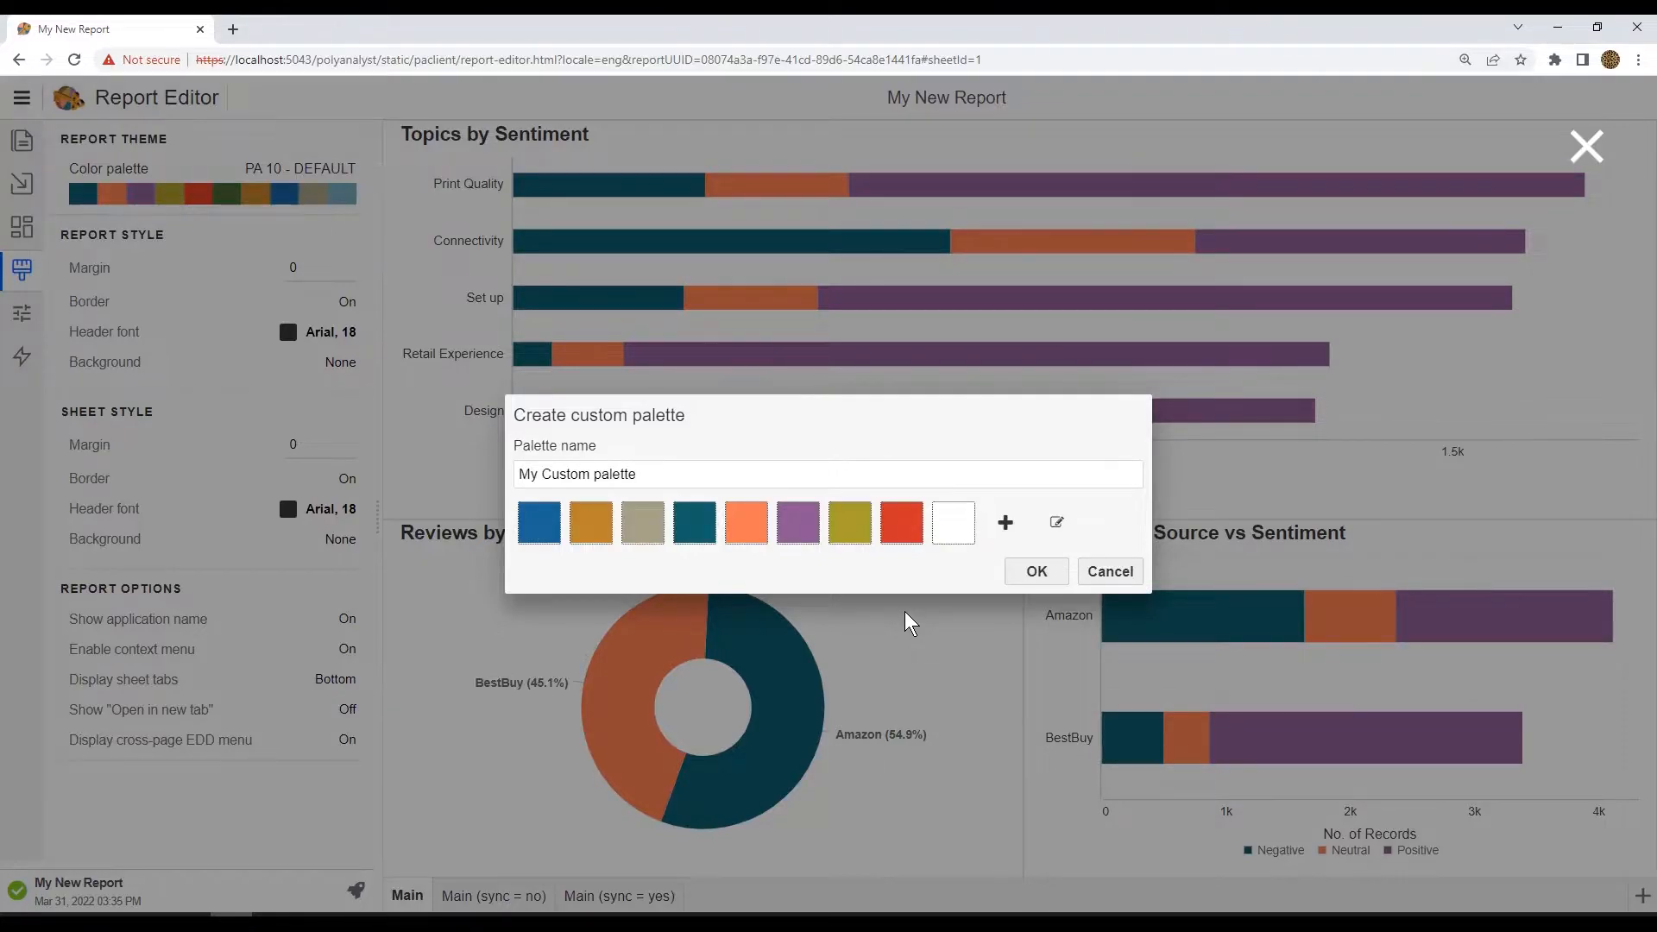
Step: Change the new white swatch to light blue #78a8b4 from the theme color palettes
click(953, 527)
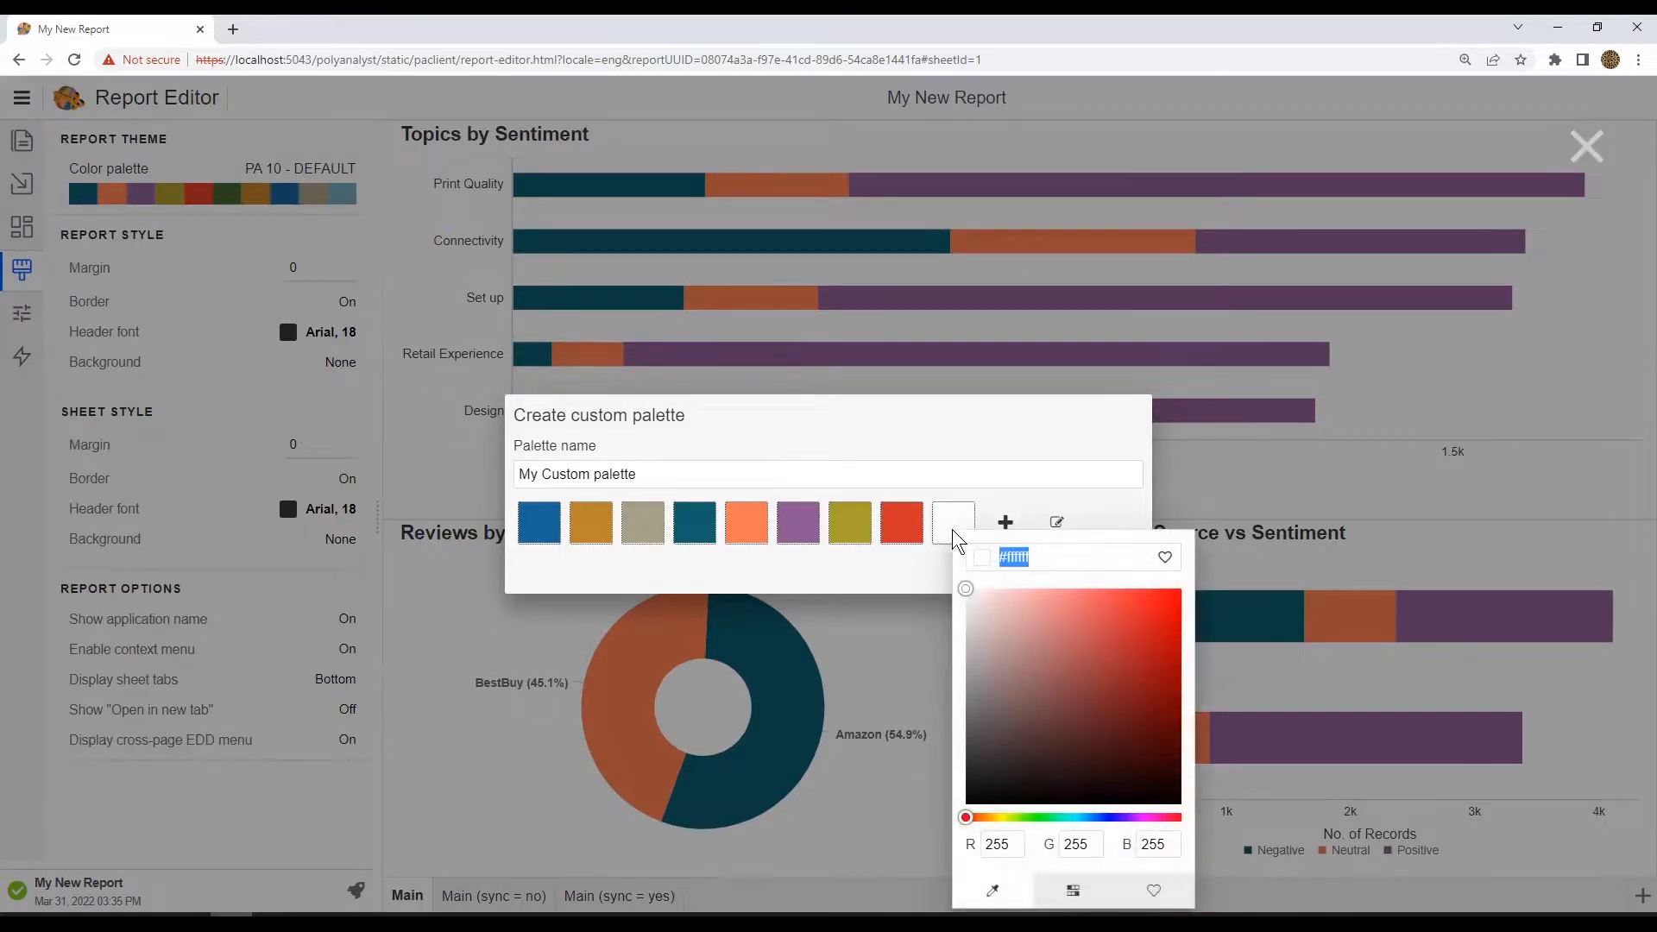
click(1073, 891)
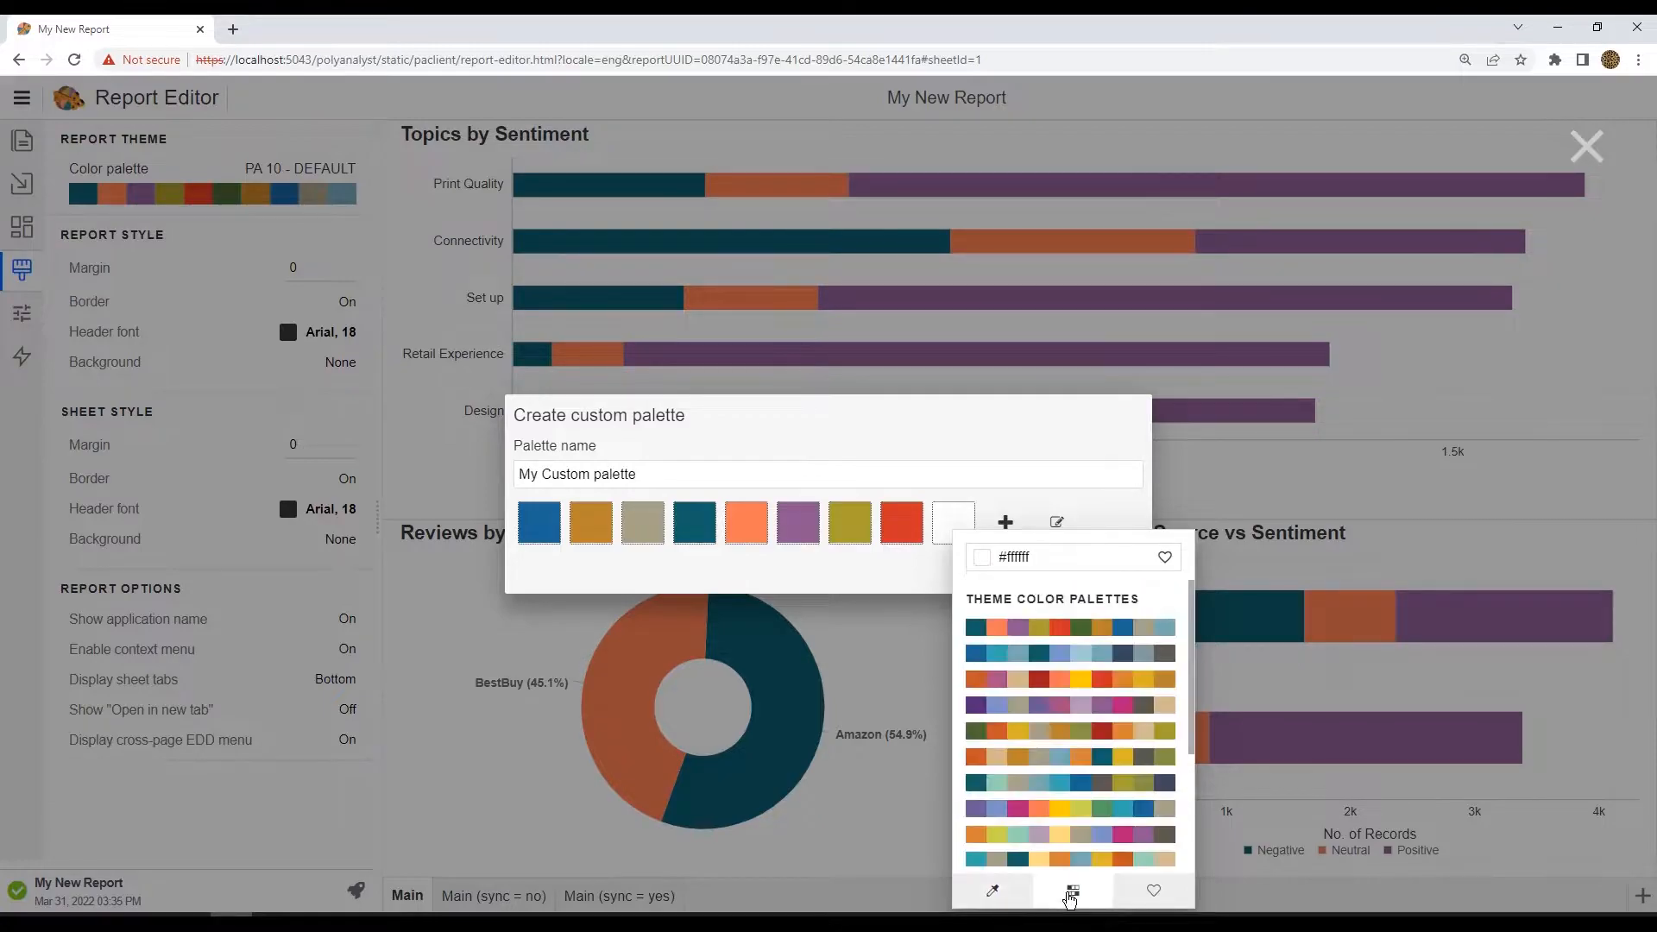
click(1167, 630)
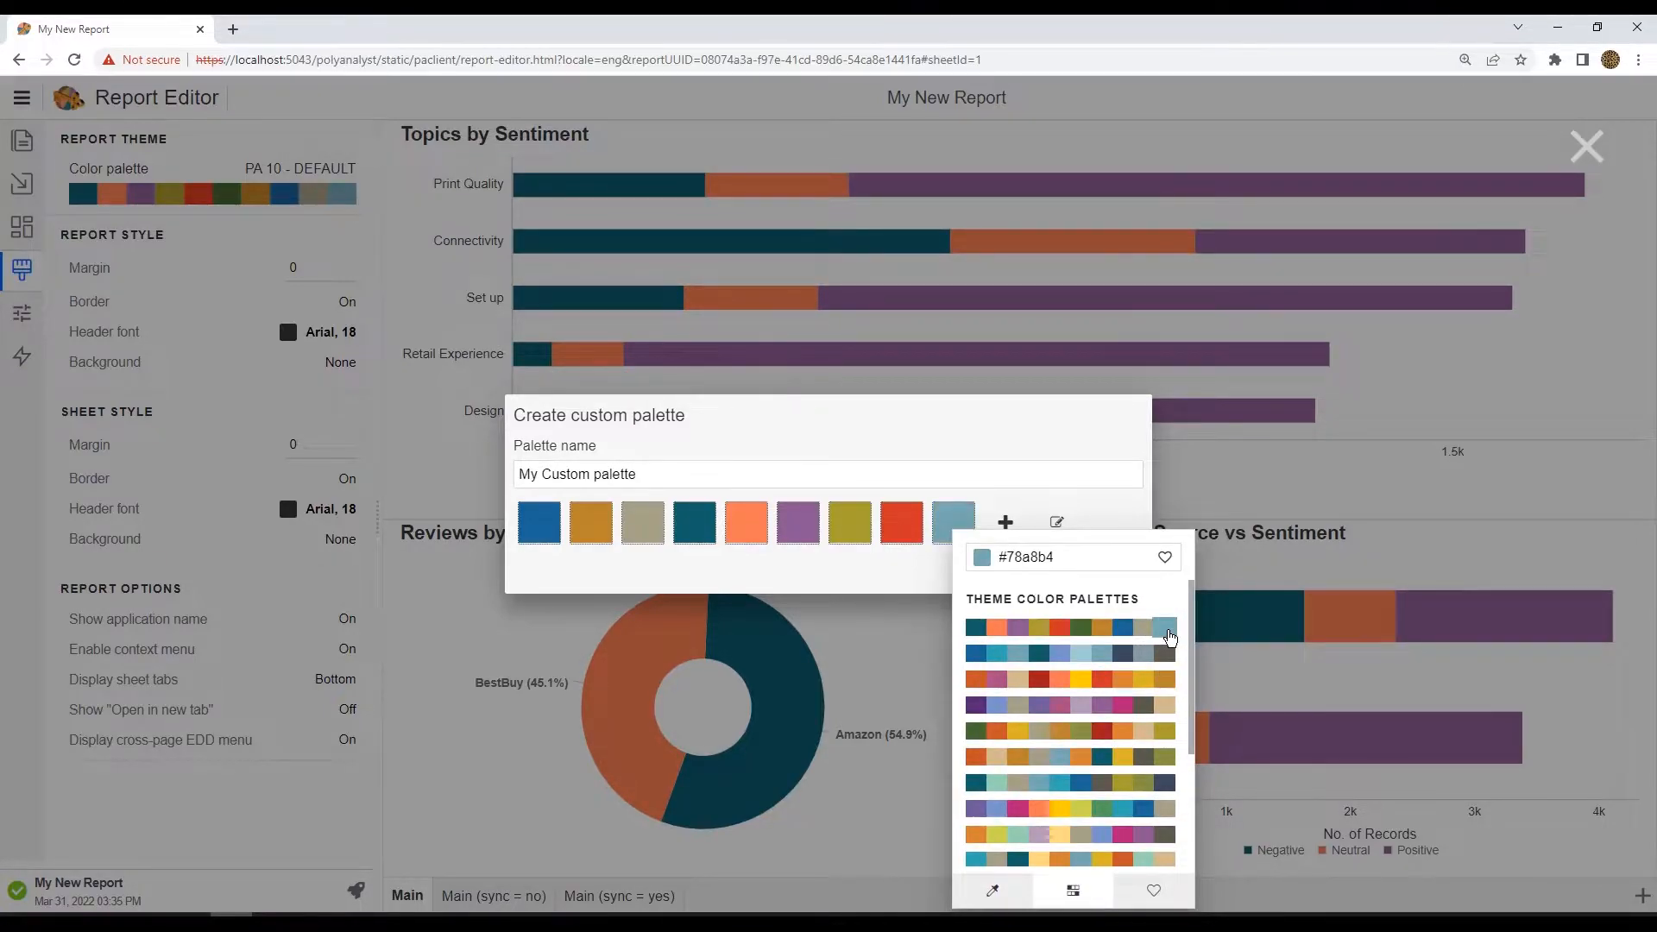
click(924, 590)
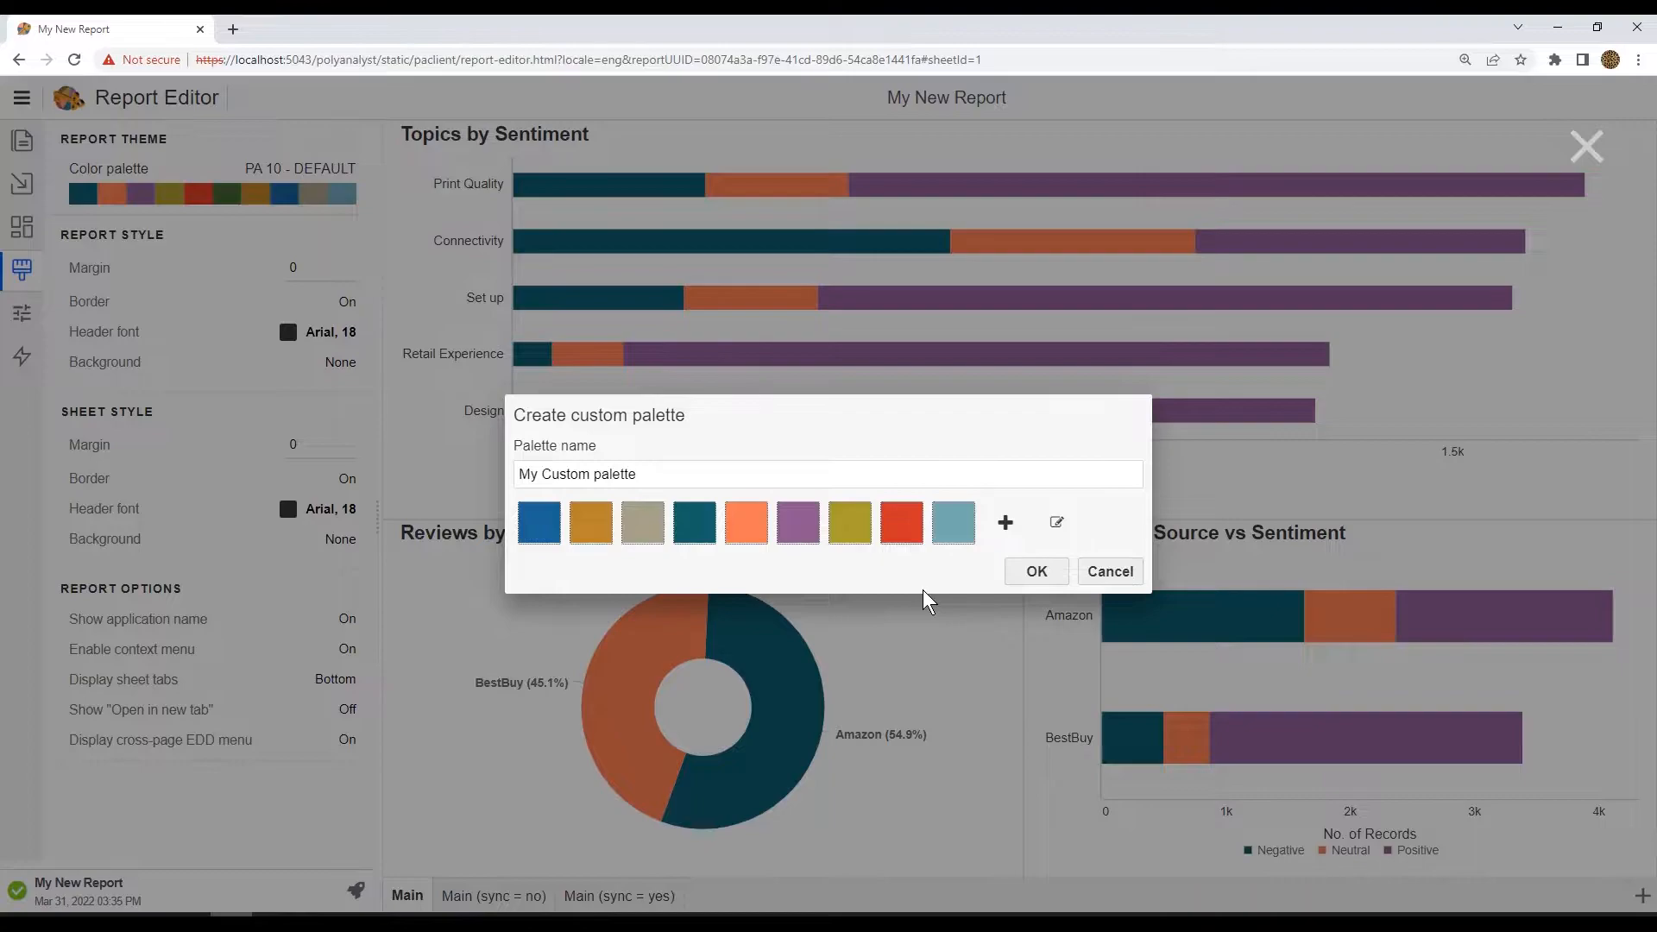
Step: Review the color codes in the raw palette editor and save the custom palette
click(1057, 523)
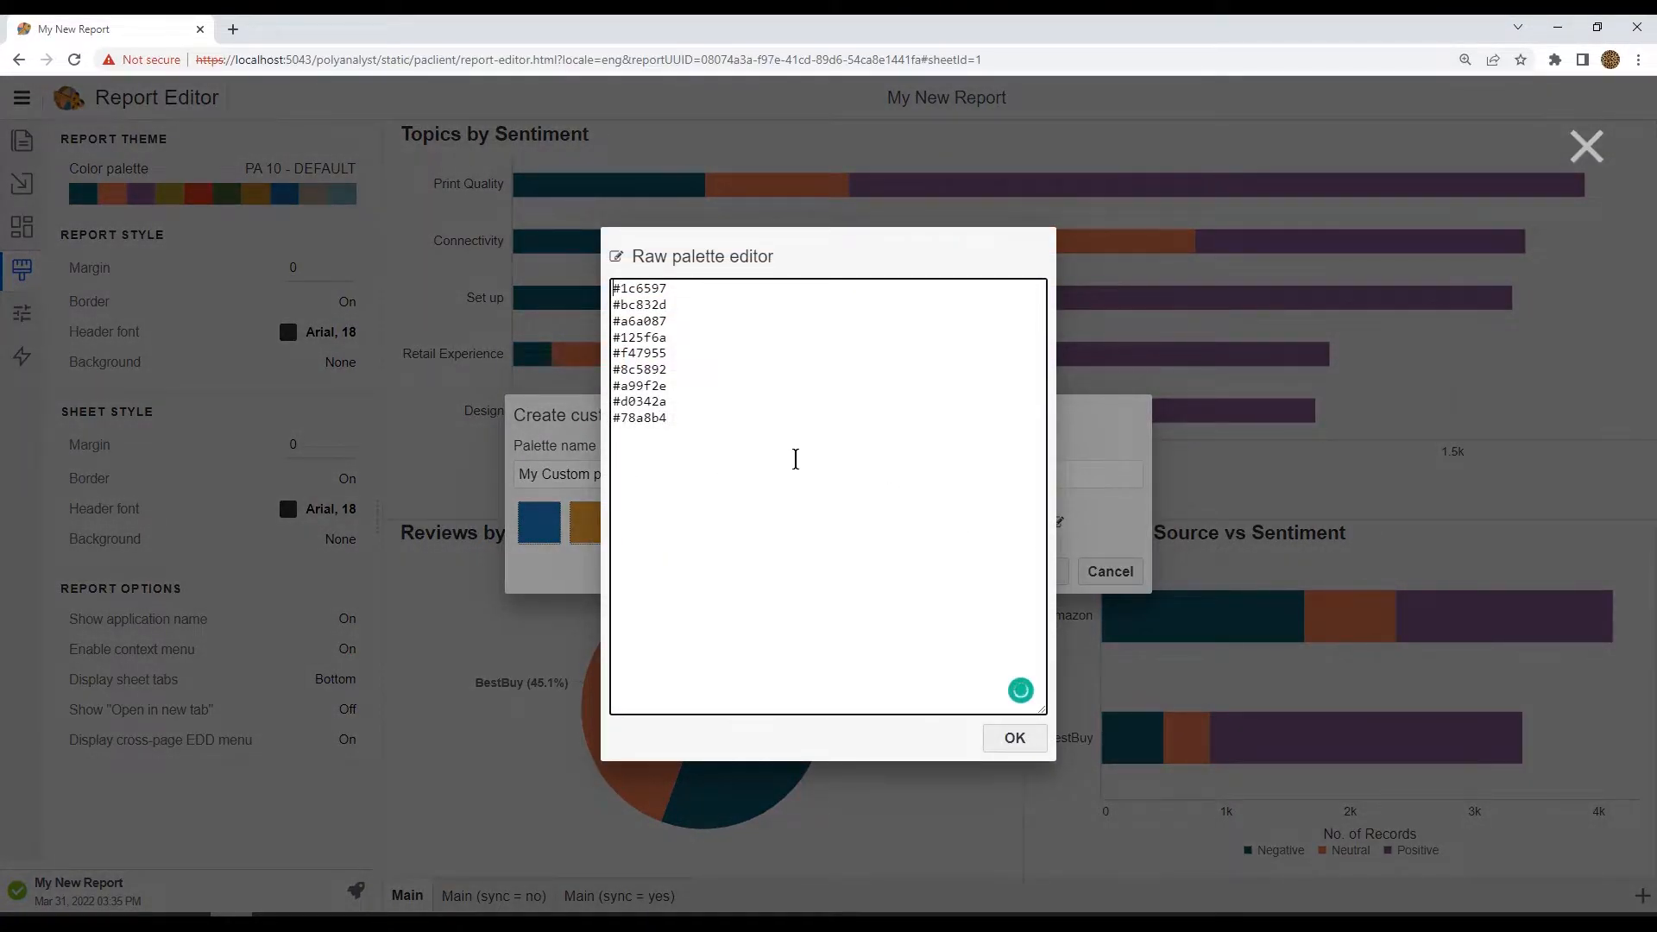
click(1015, 739)
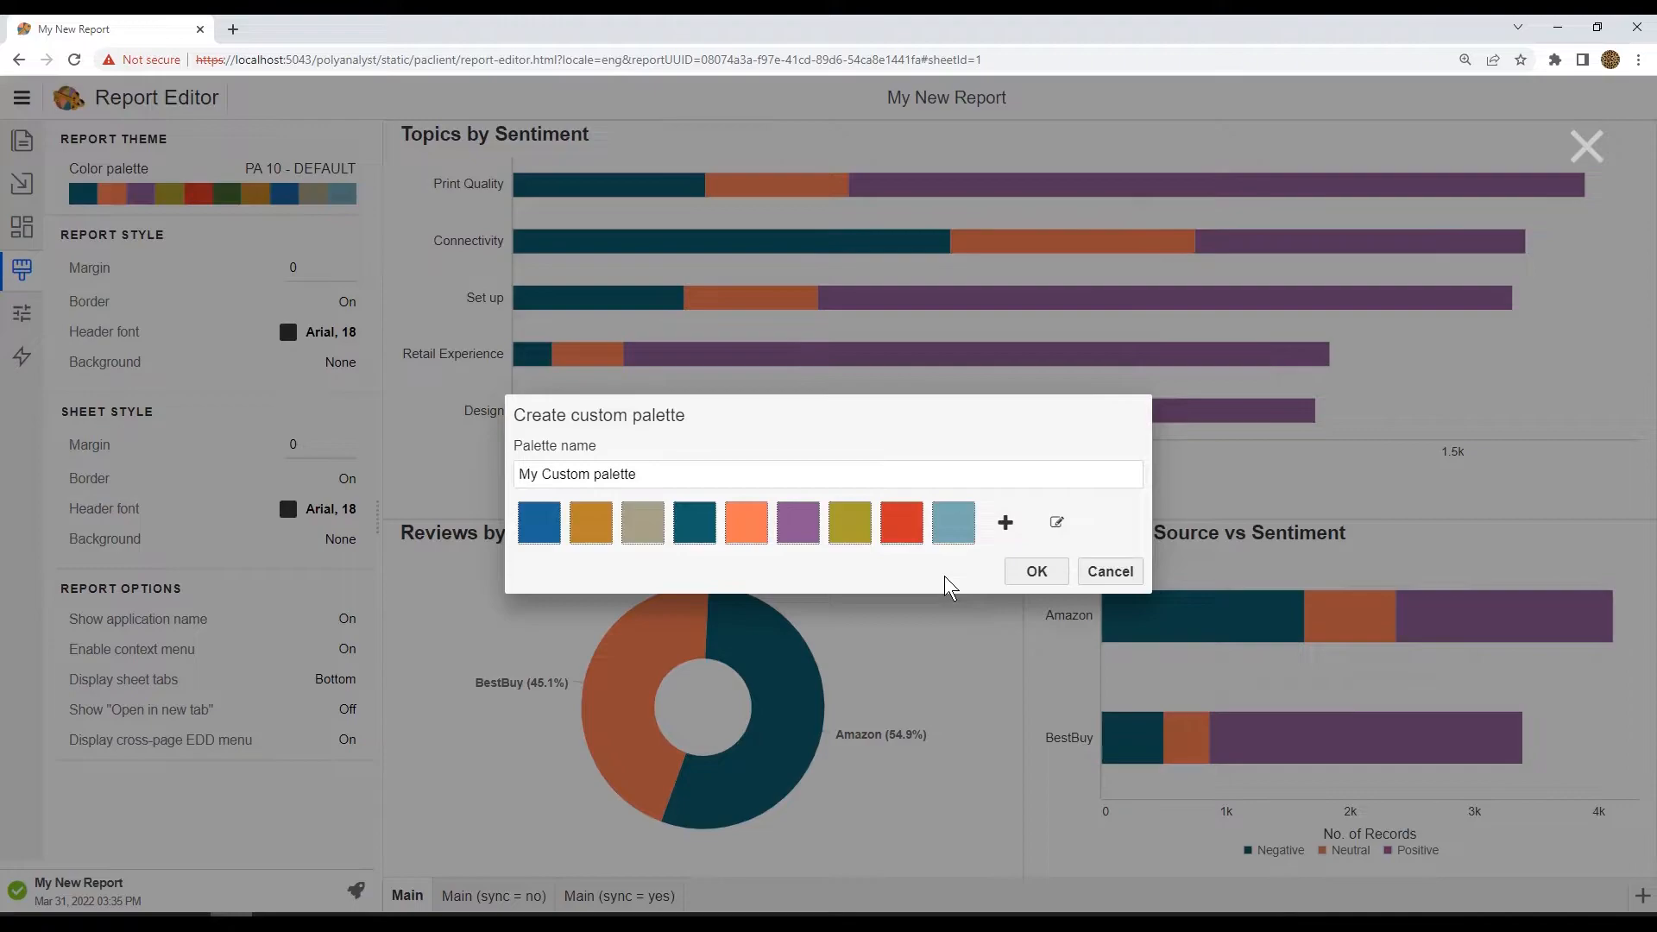
click(1037, 572)
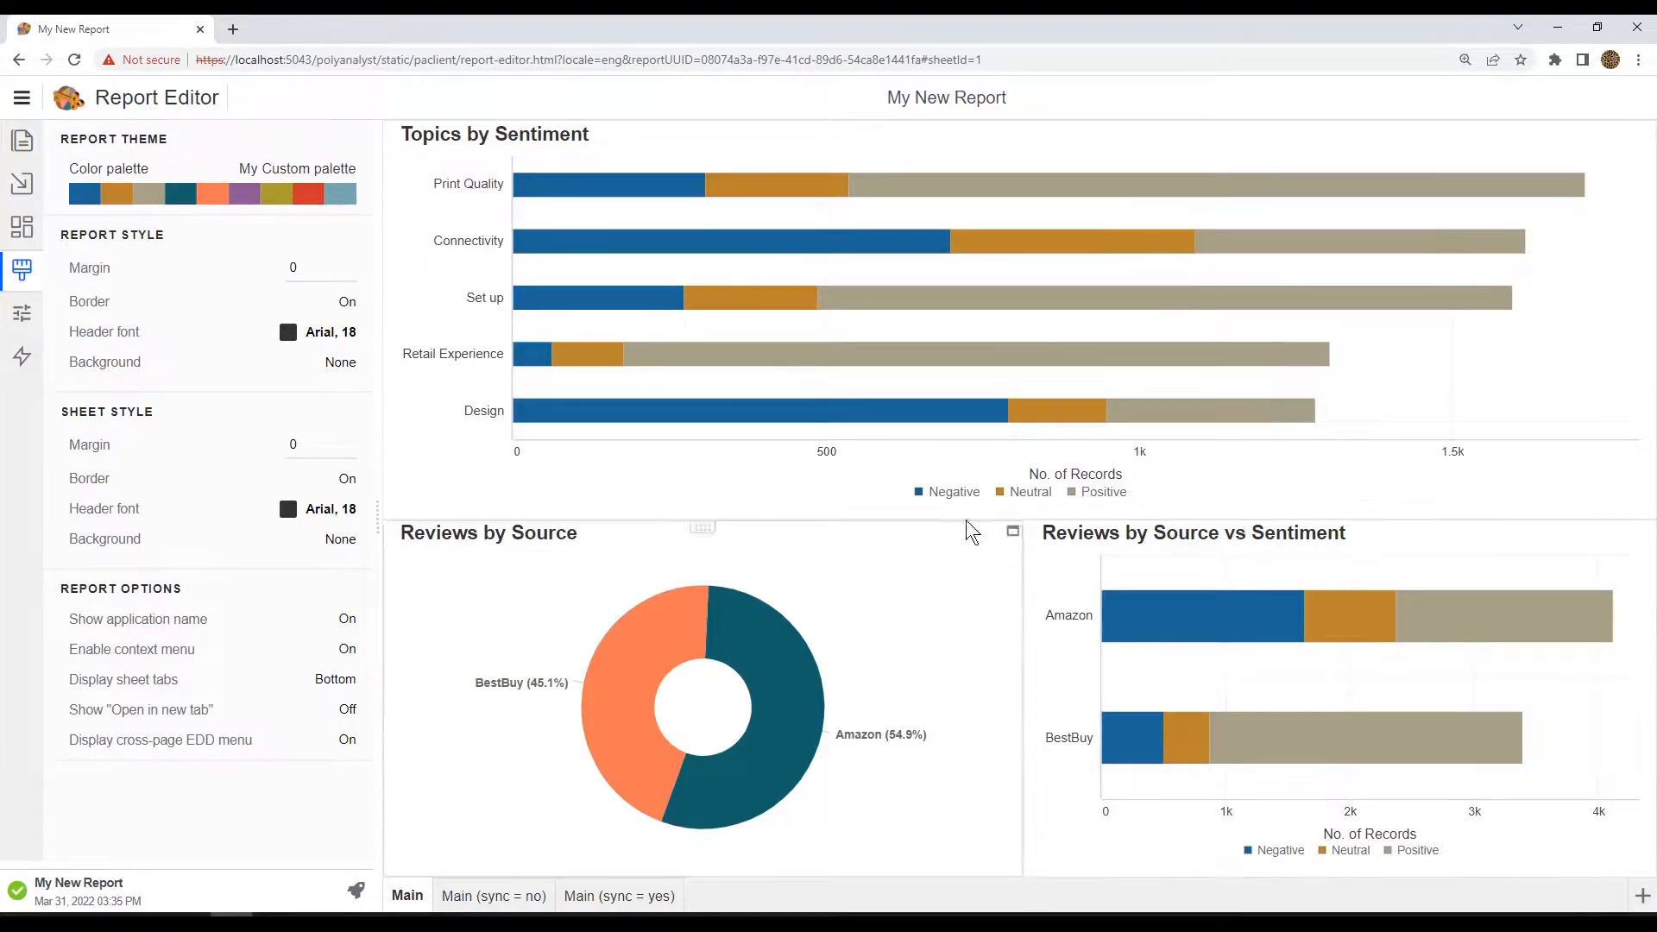
Step: Edit My Custom palette and change its second color to yellow-green #cad34e
click(328, 172)
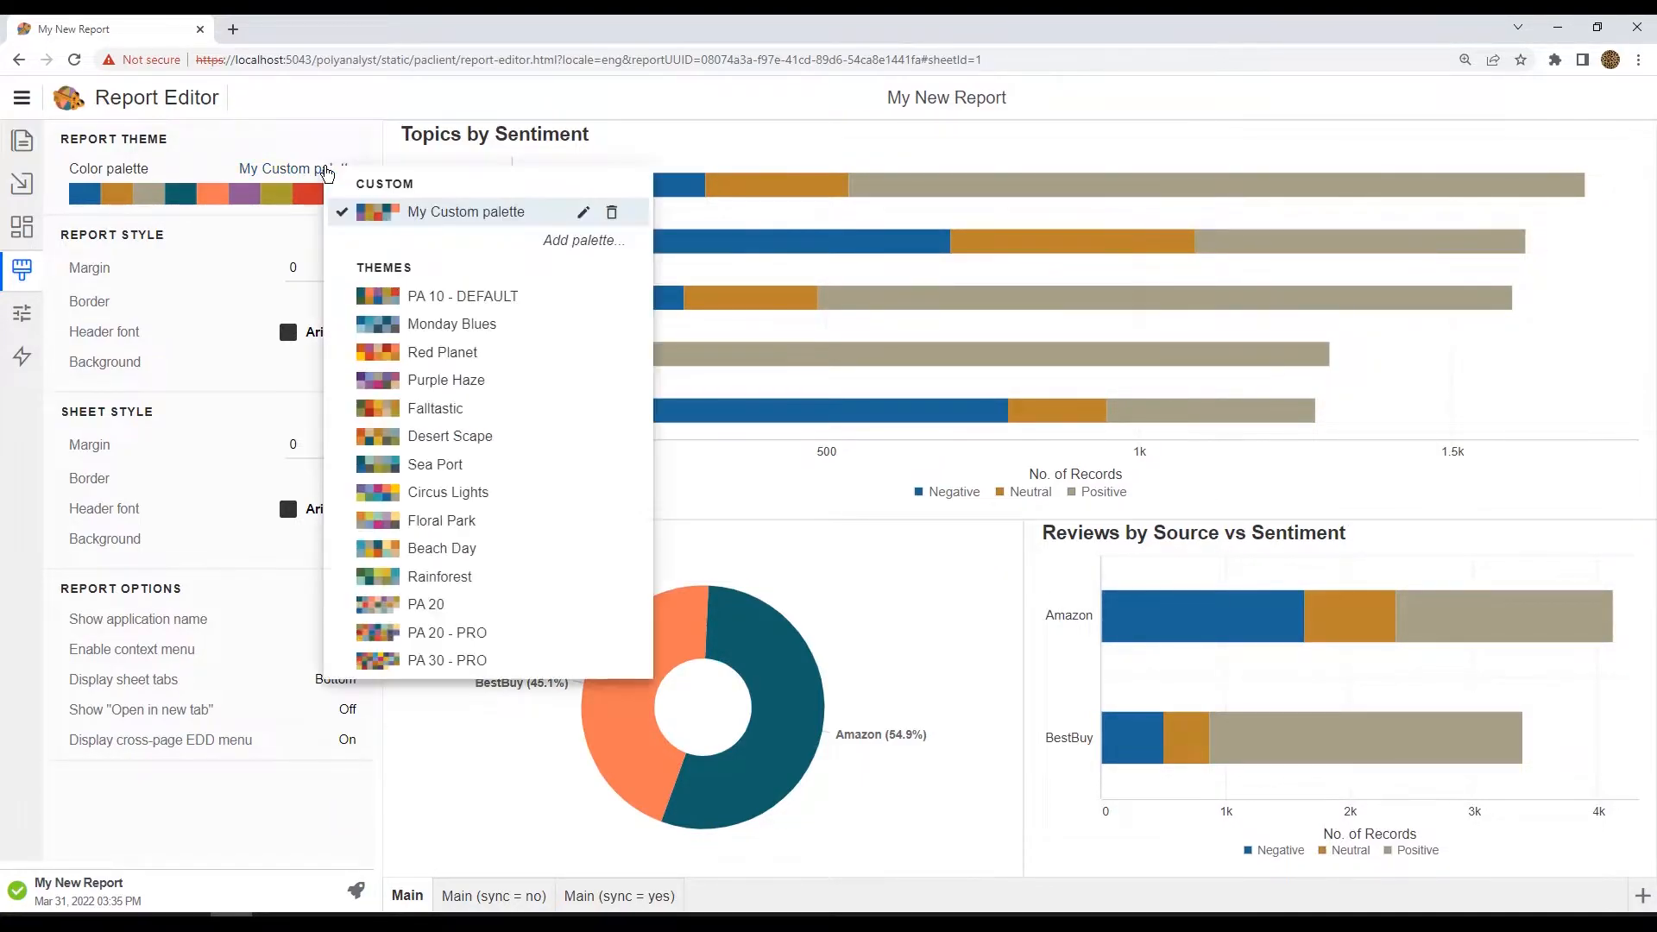
click(582, 214)
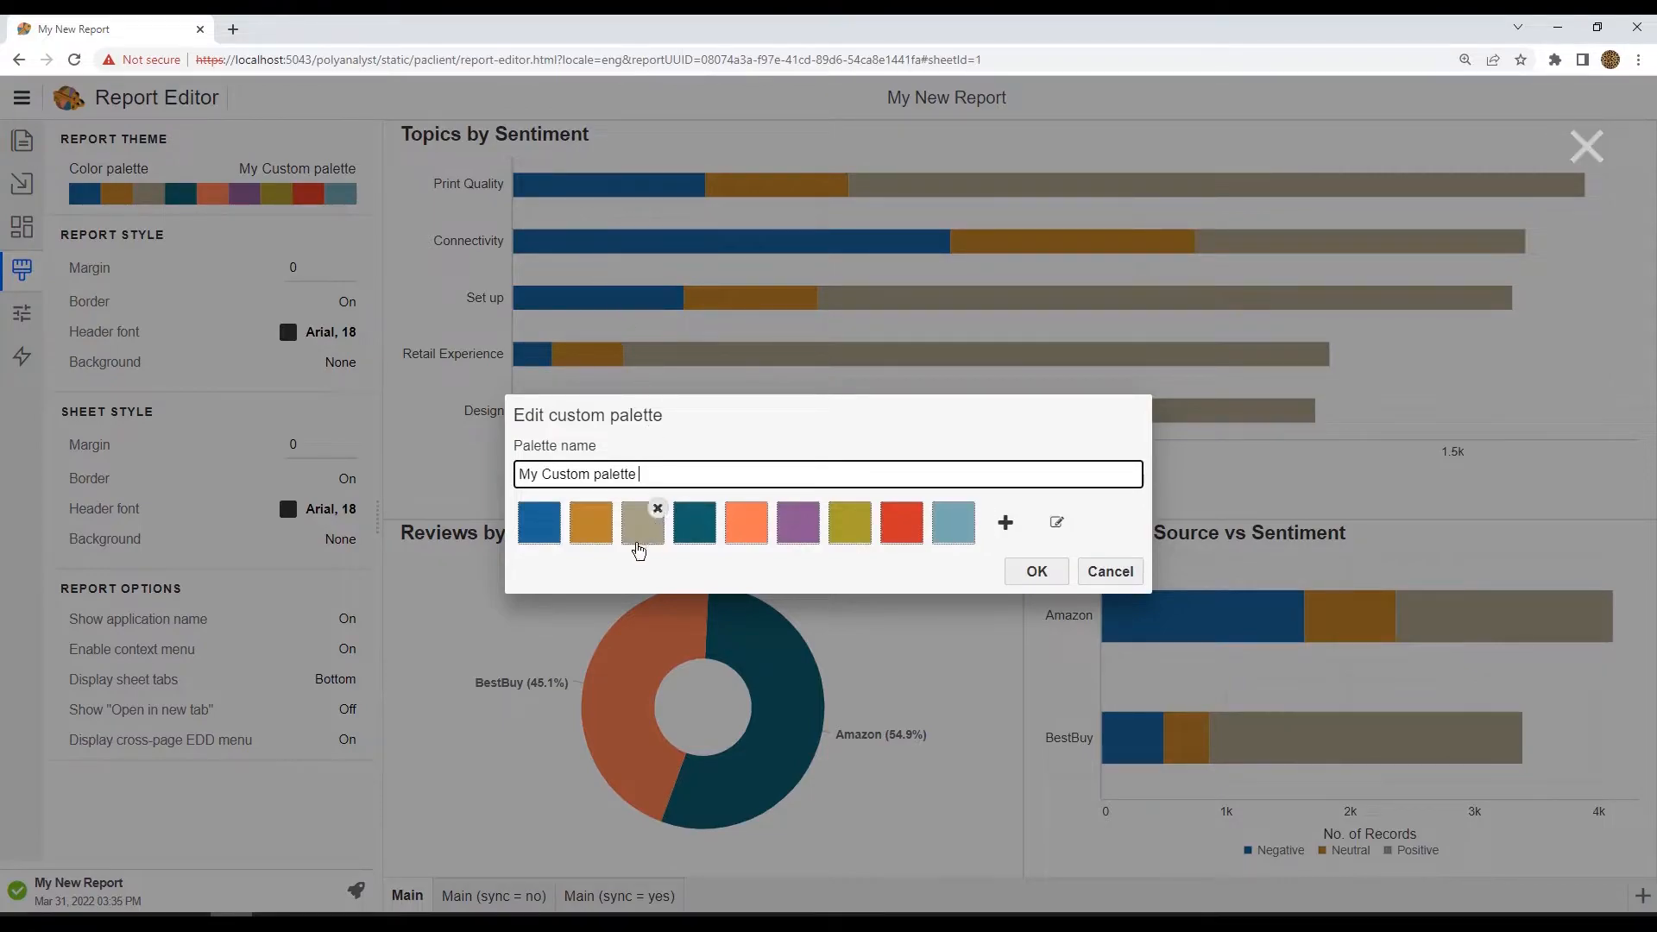
click(593, 530)
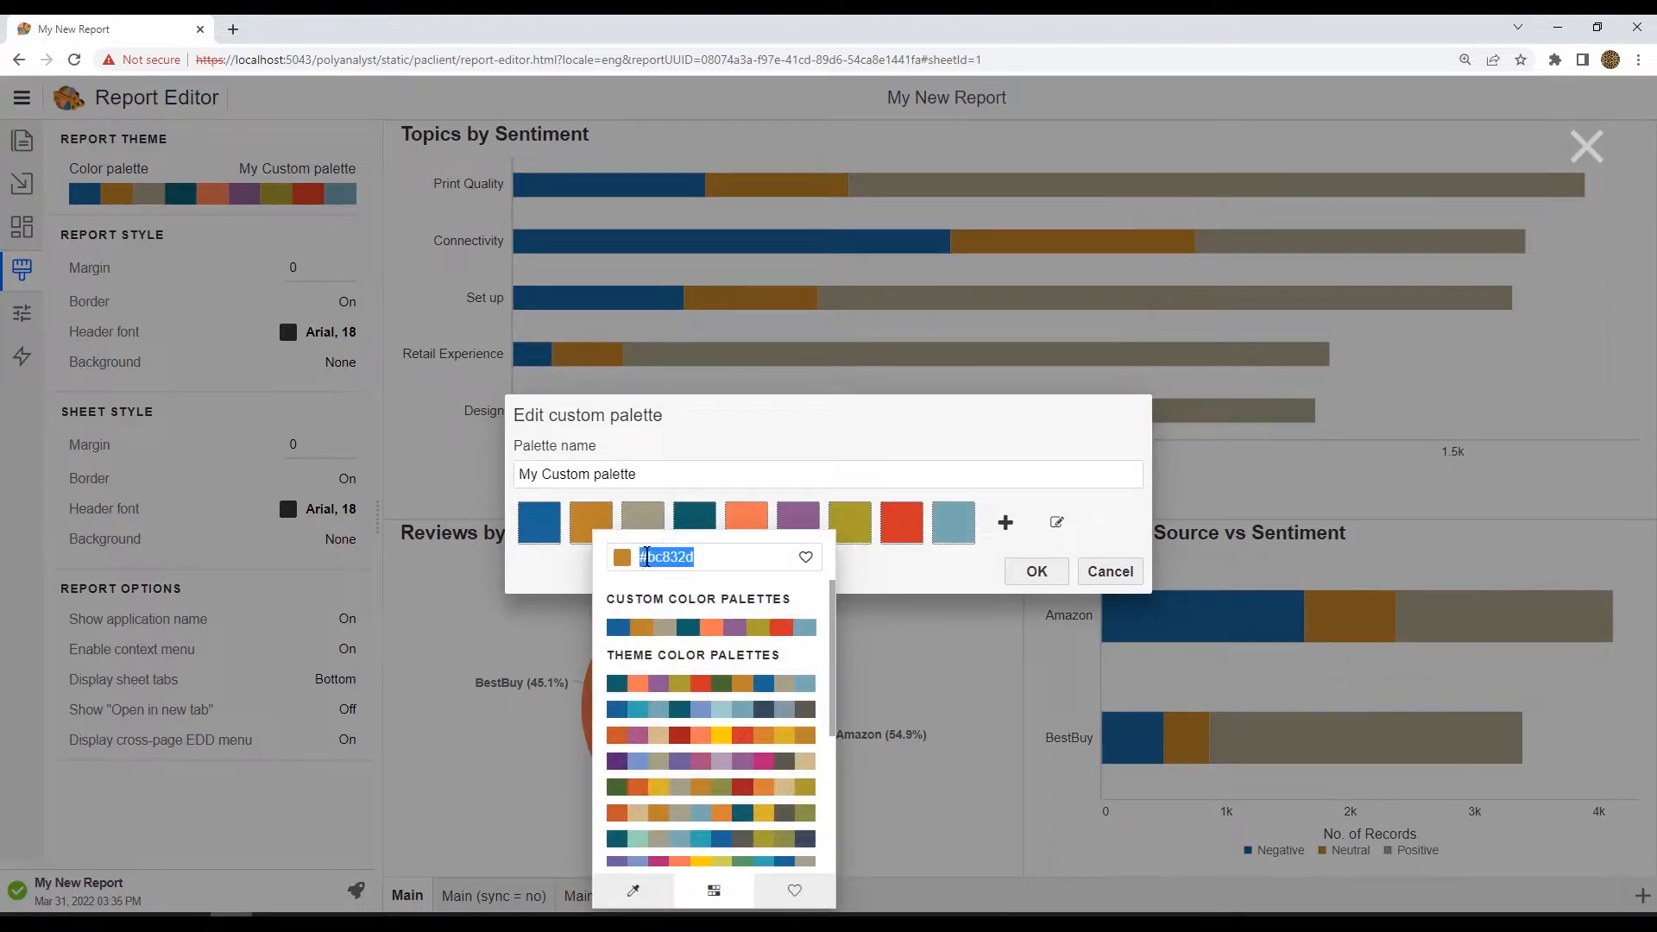
click(722, 861)
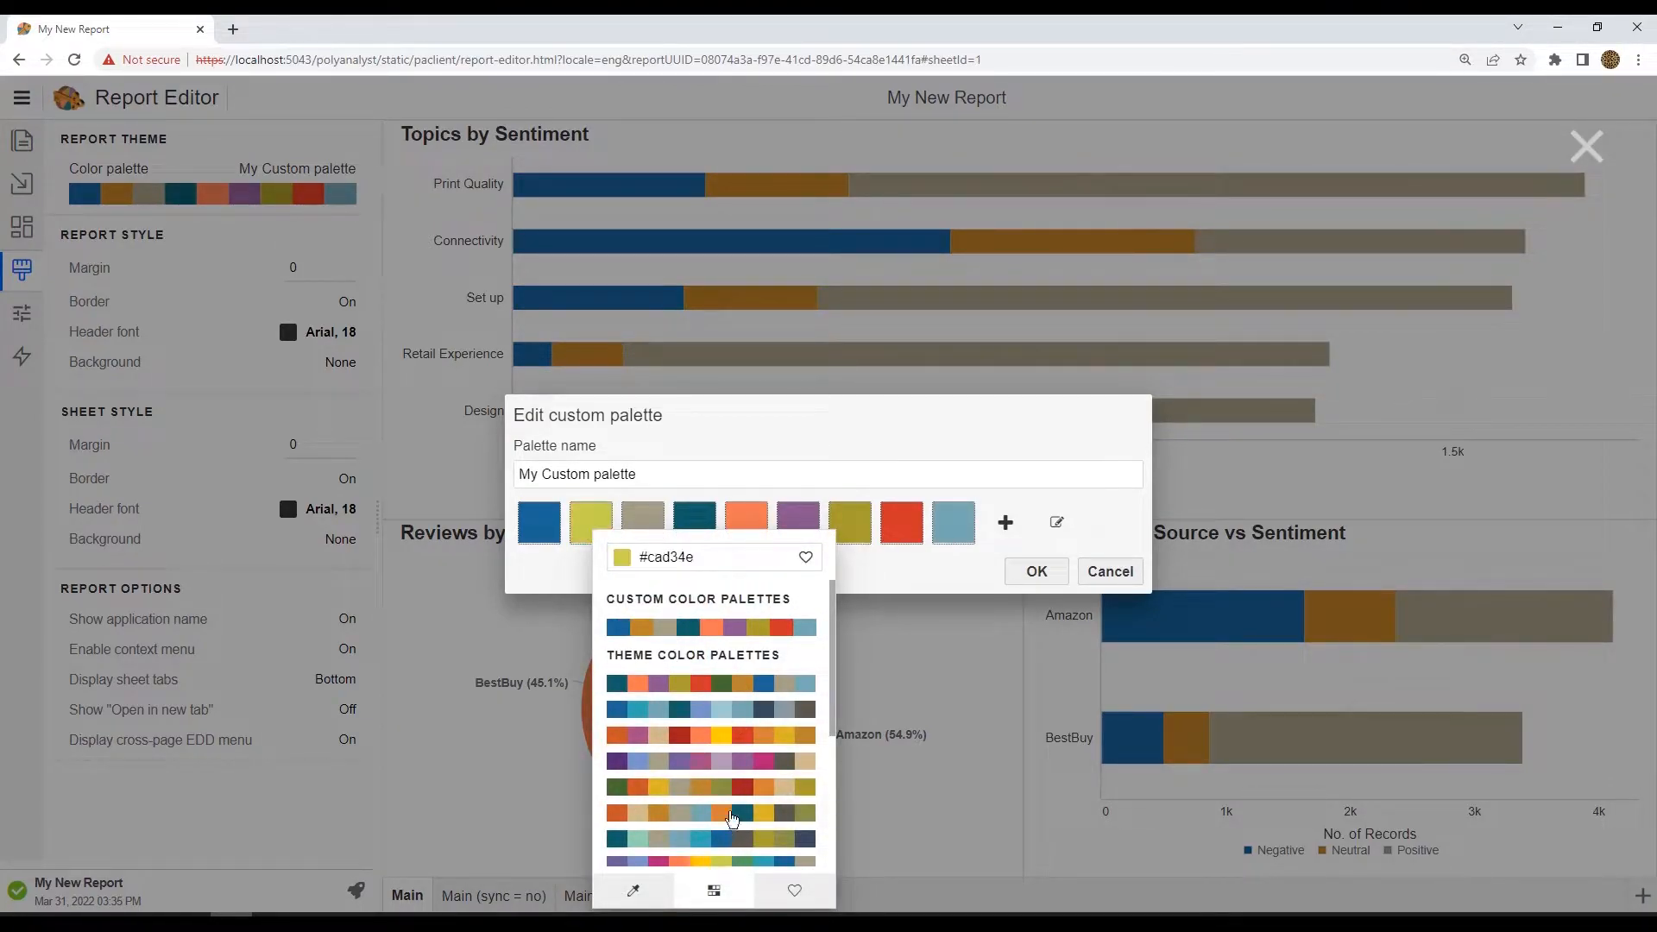
click(655, 515)
Step: Change the palette's third color to magenta and save the edited palette
click(645, 527)
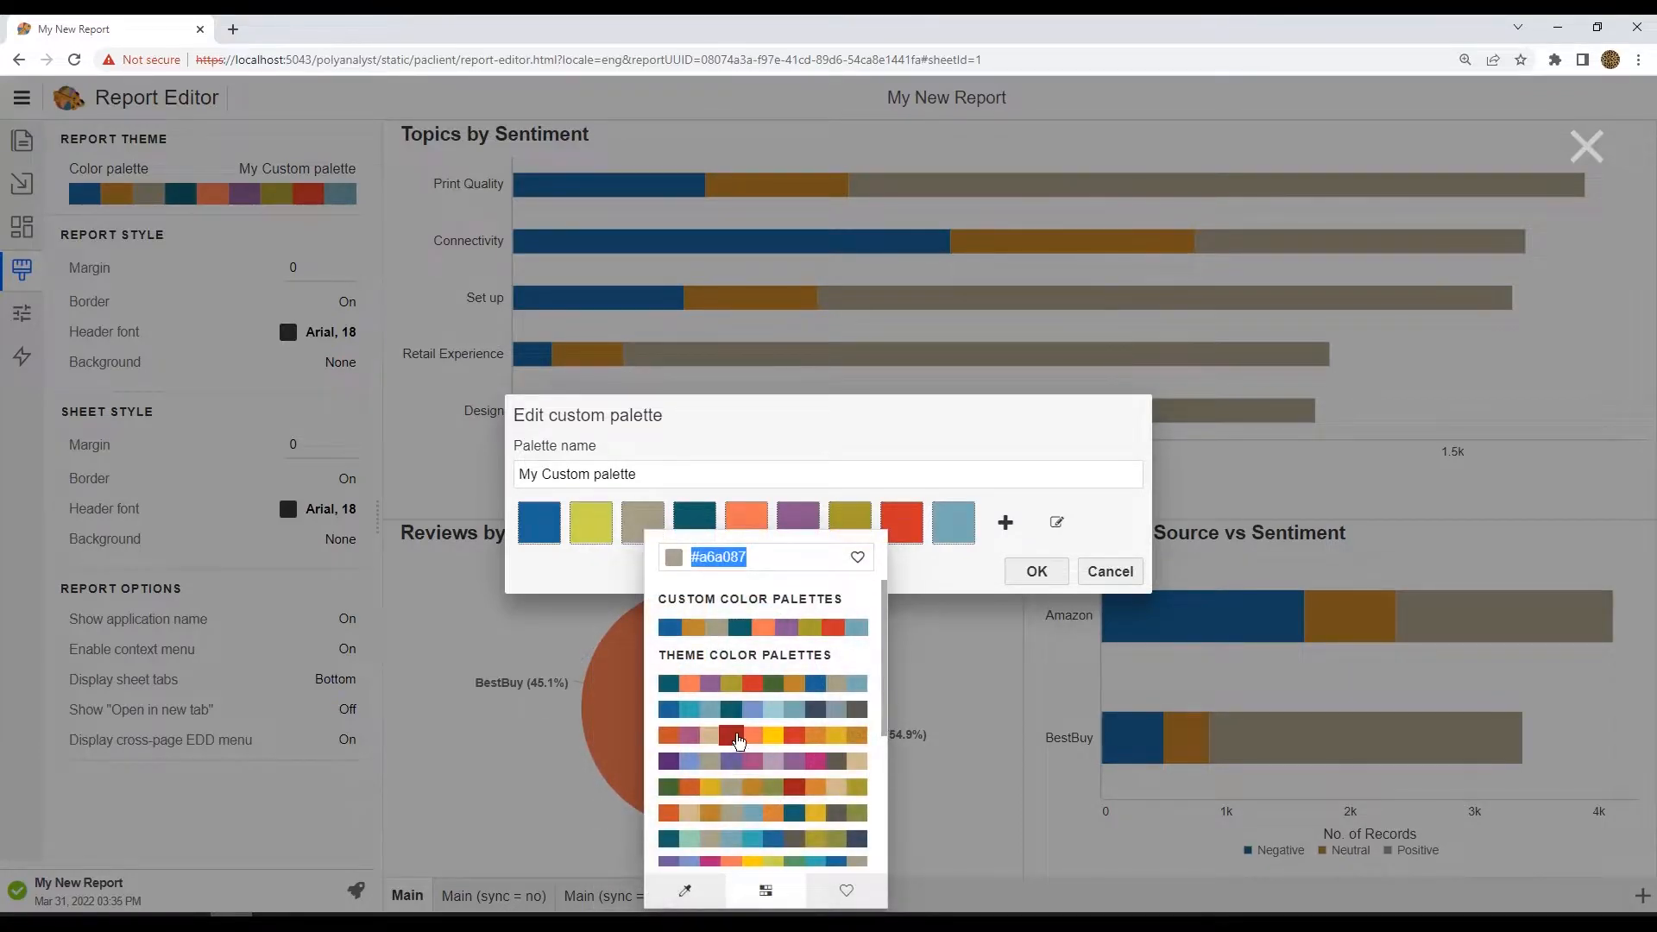
click(816, 760)
click(618, 563)
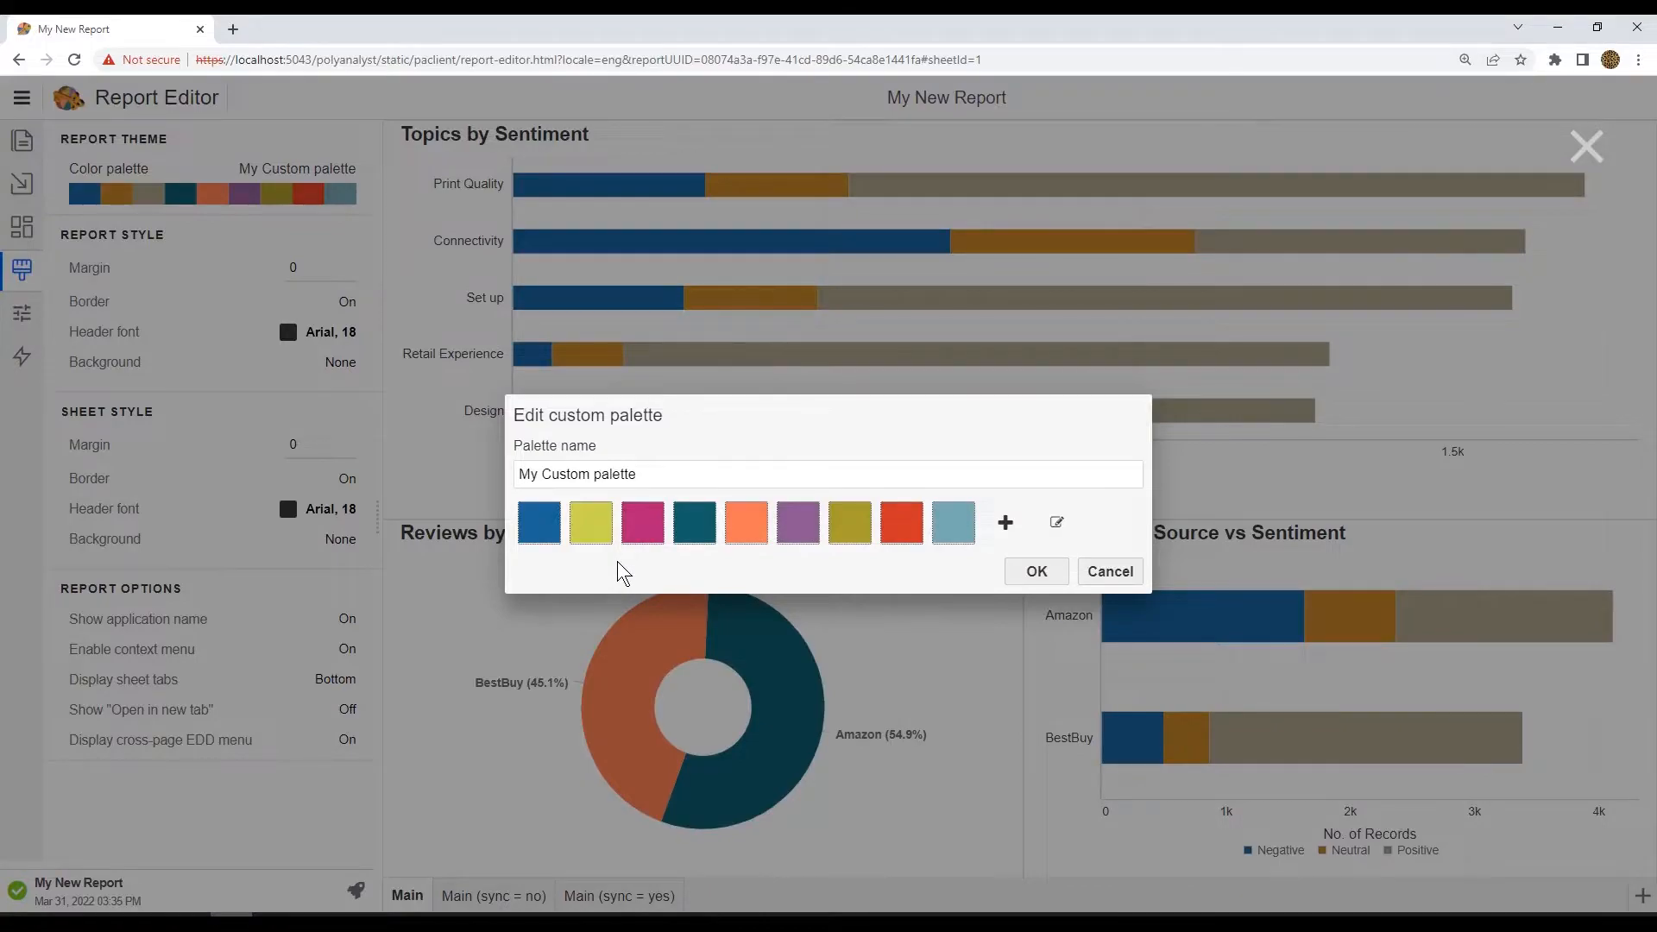
click(1037, 572)
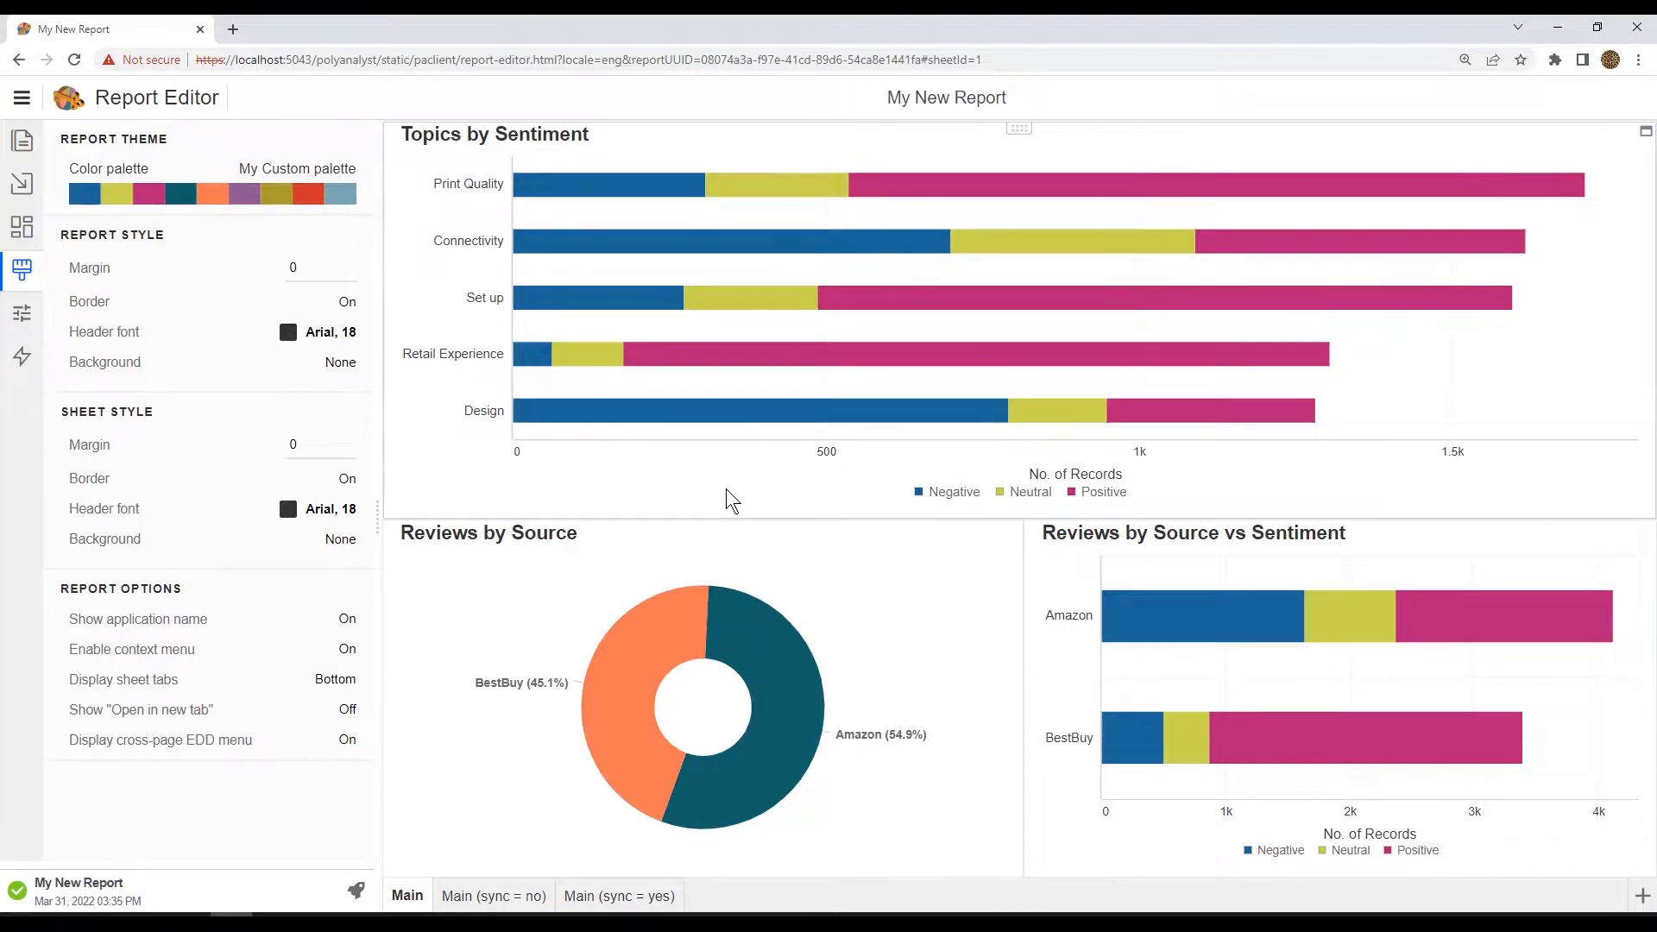
Step: Toggle Sync colors off and back on in the Topics by Sentiment chart's color properties
click(456, 480)
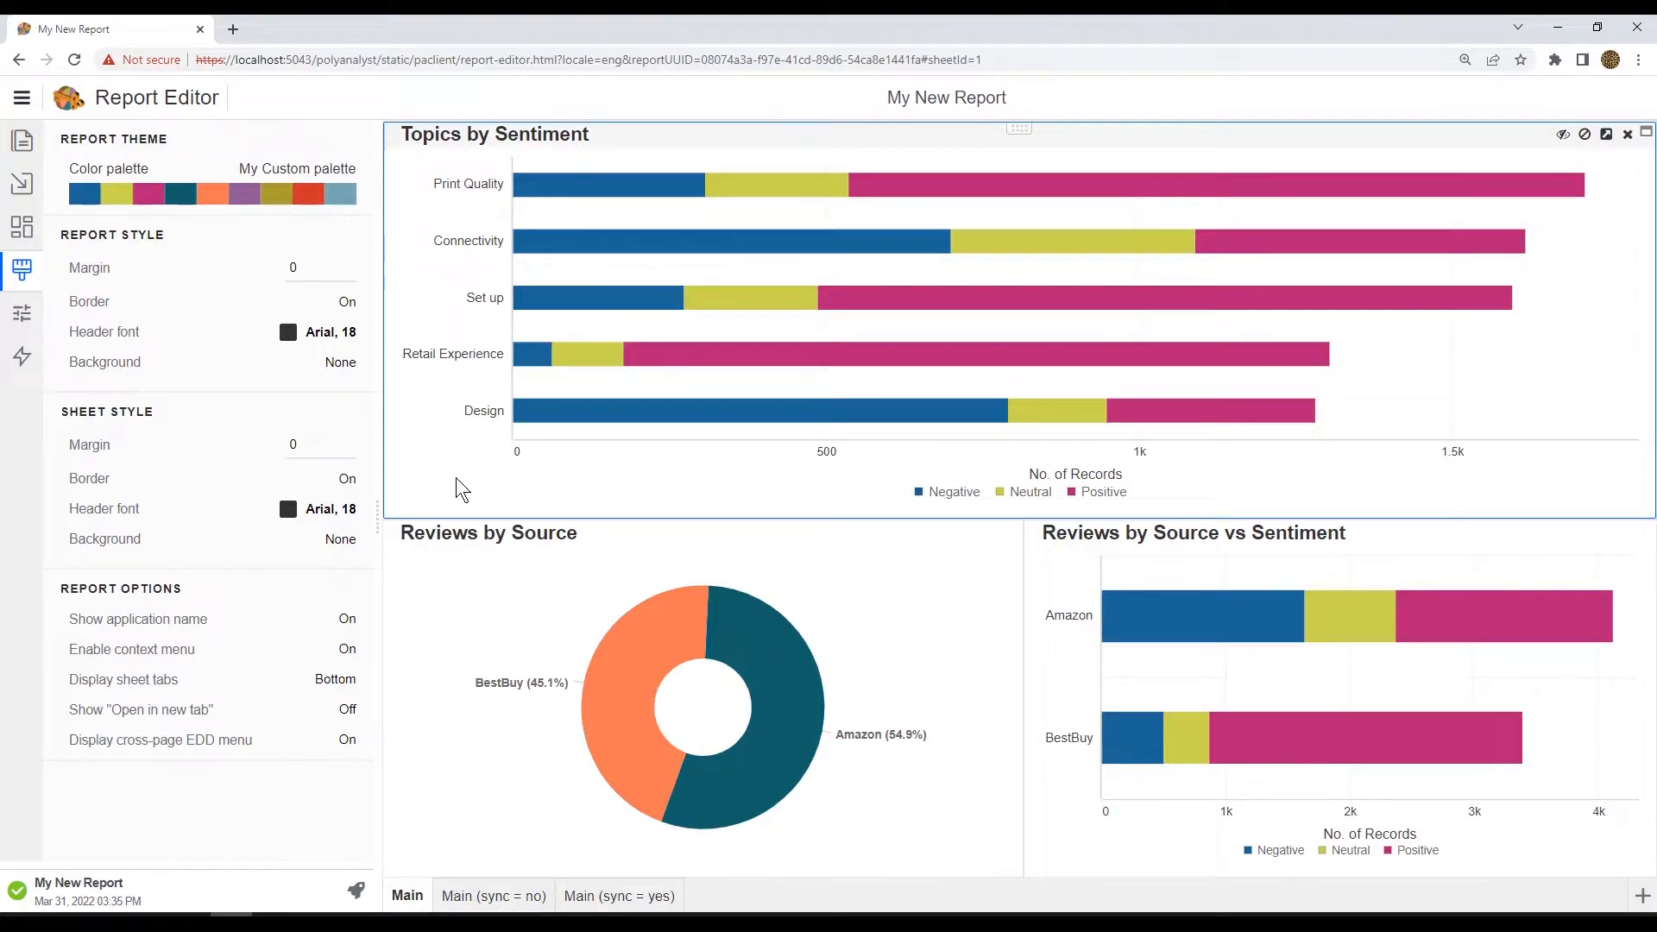
click(23, 316)
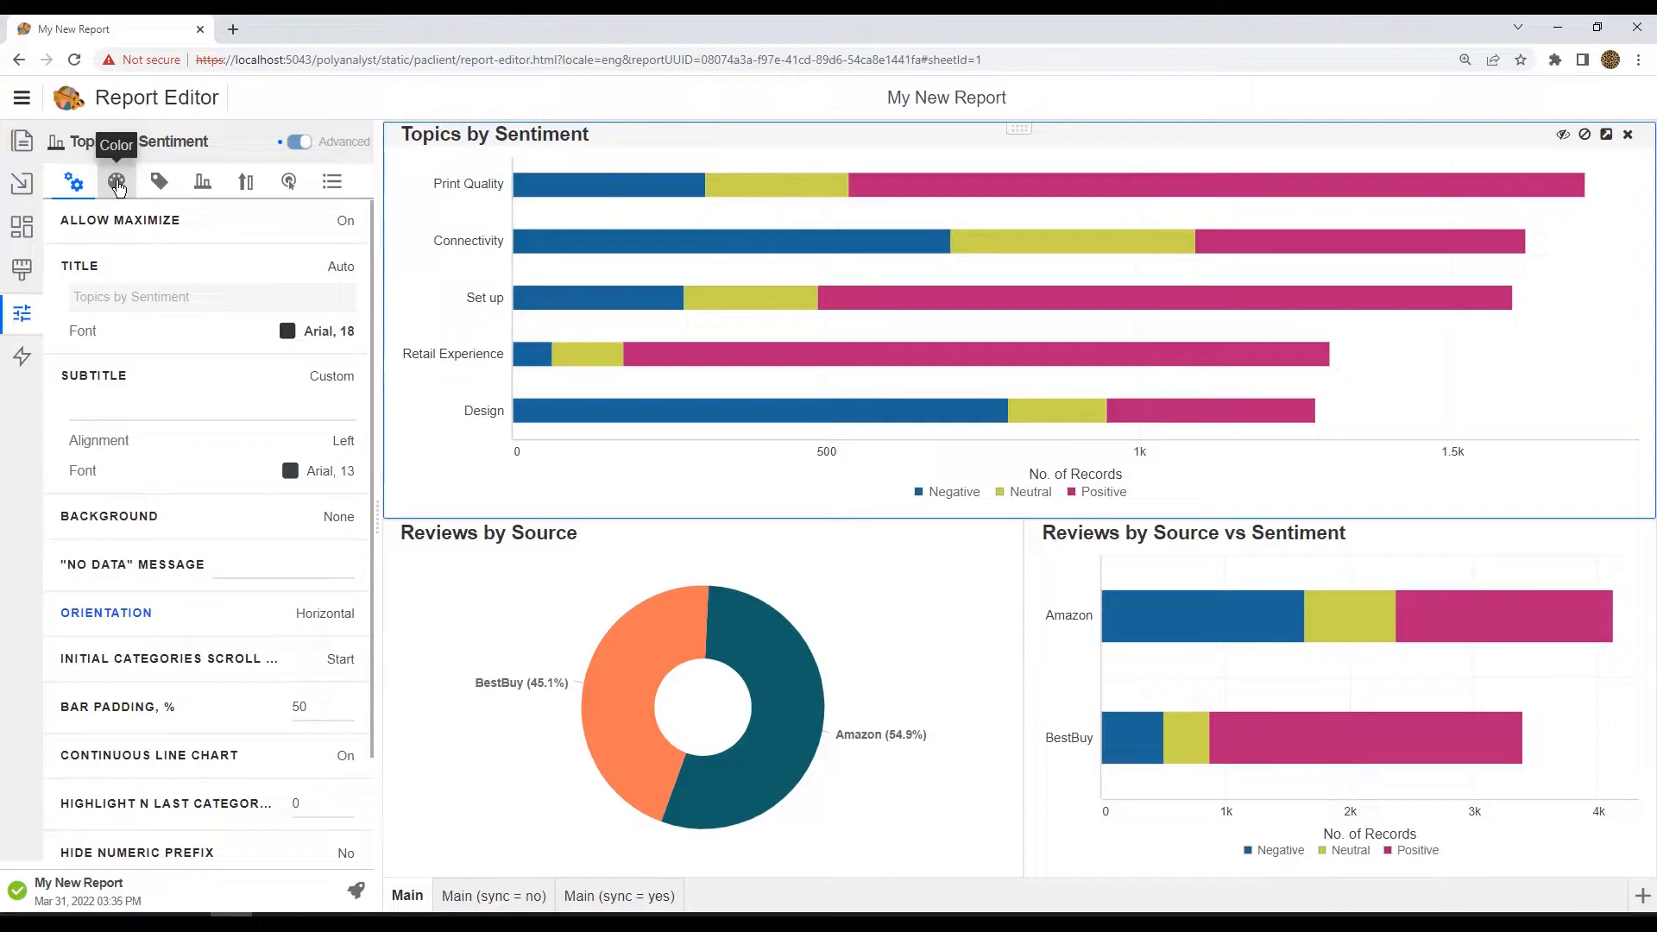
click(119, 186)
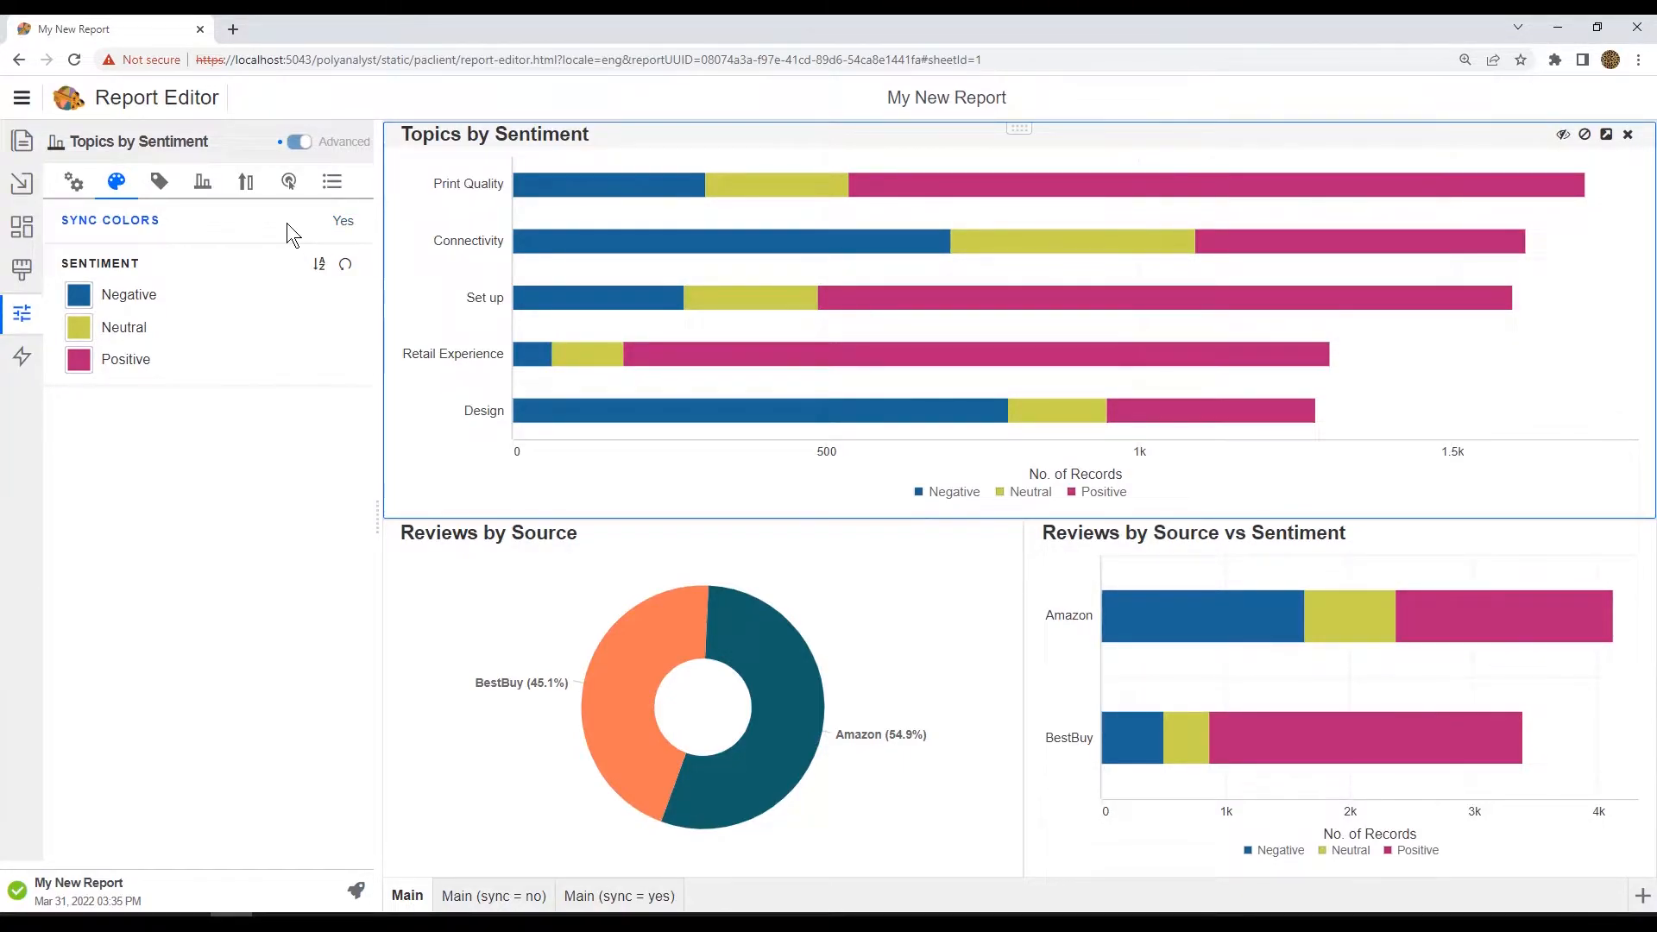
click(345, 222)
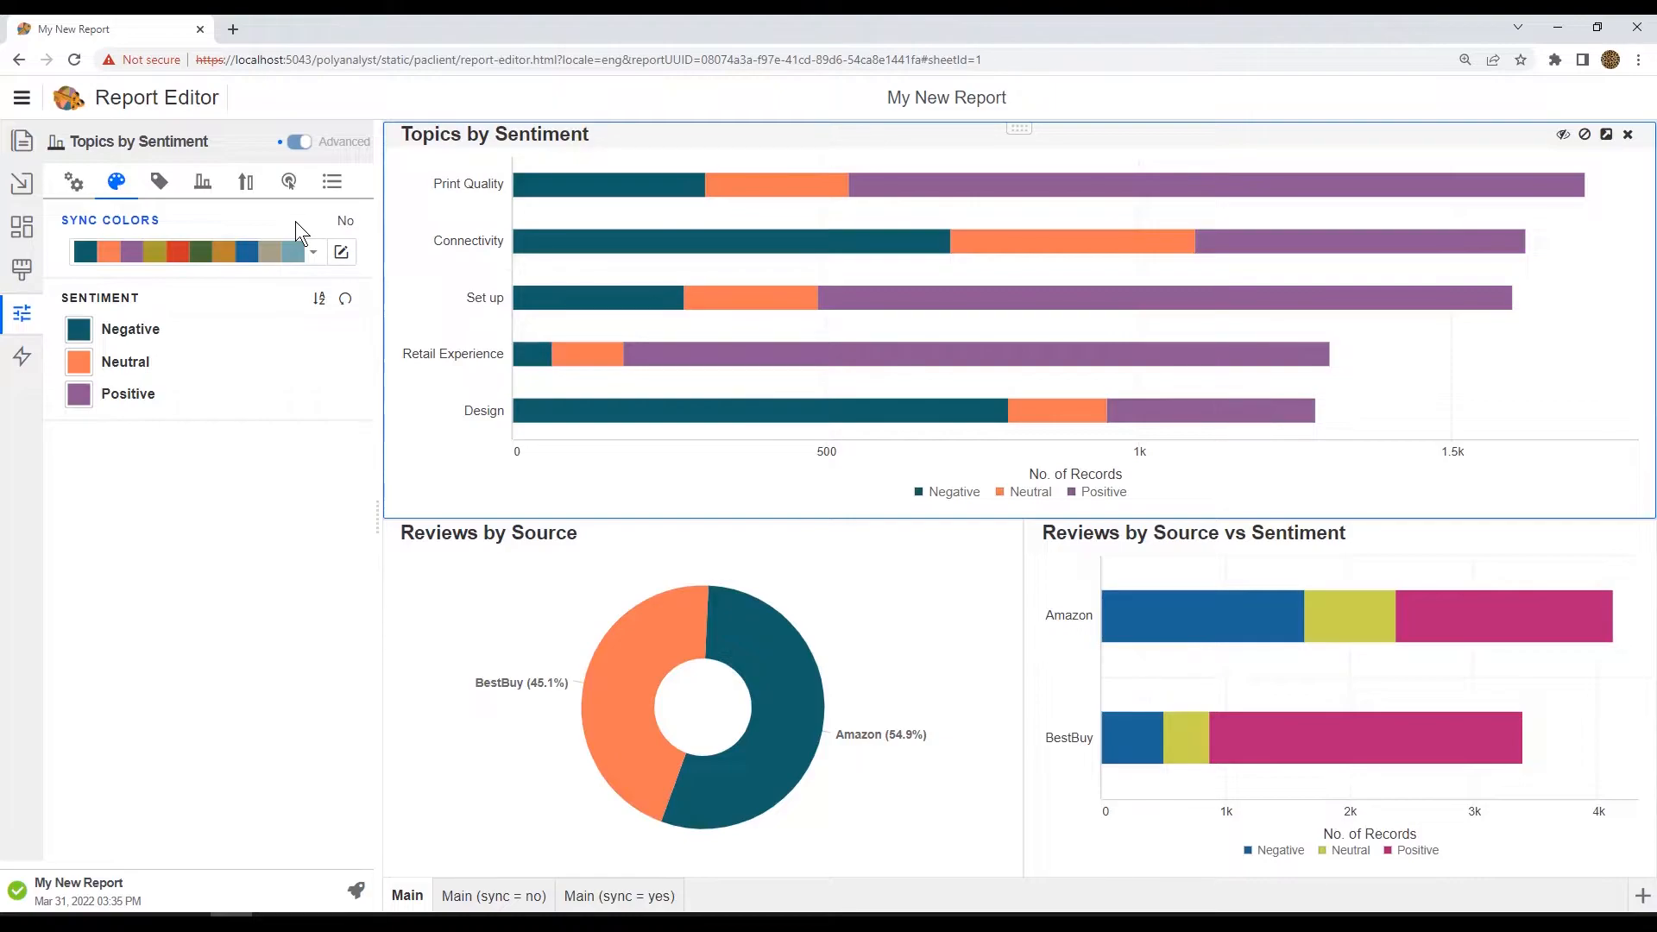
click(347, 223)
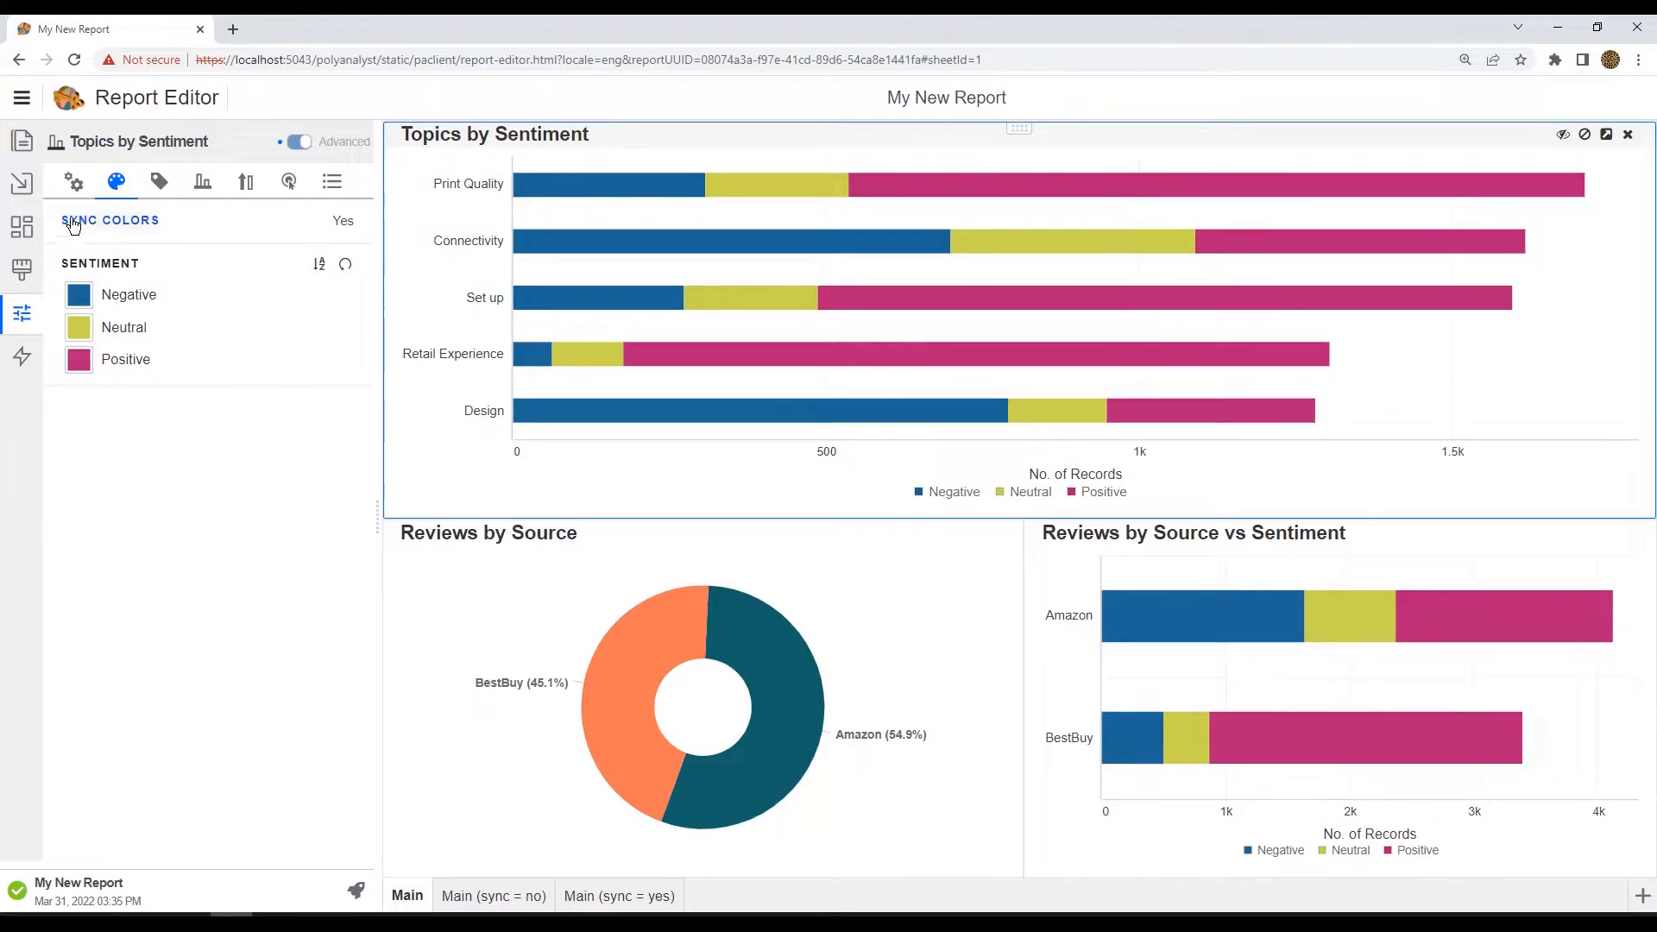
Step: Try the Monday Blues and Red Planet color palettes for the report theme
click(22, 271)
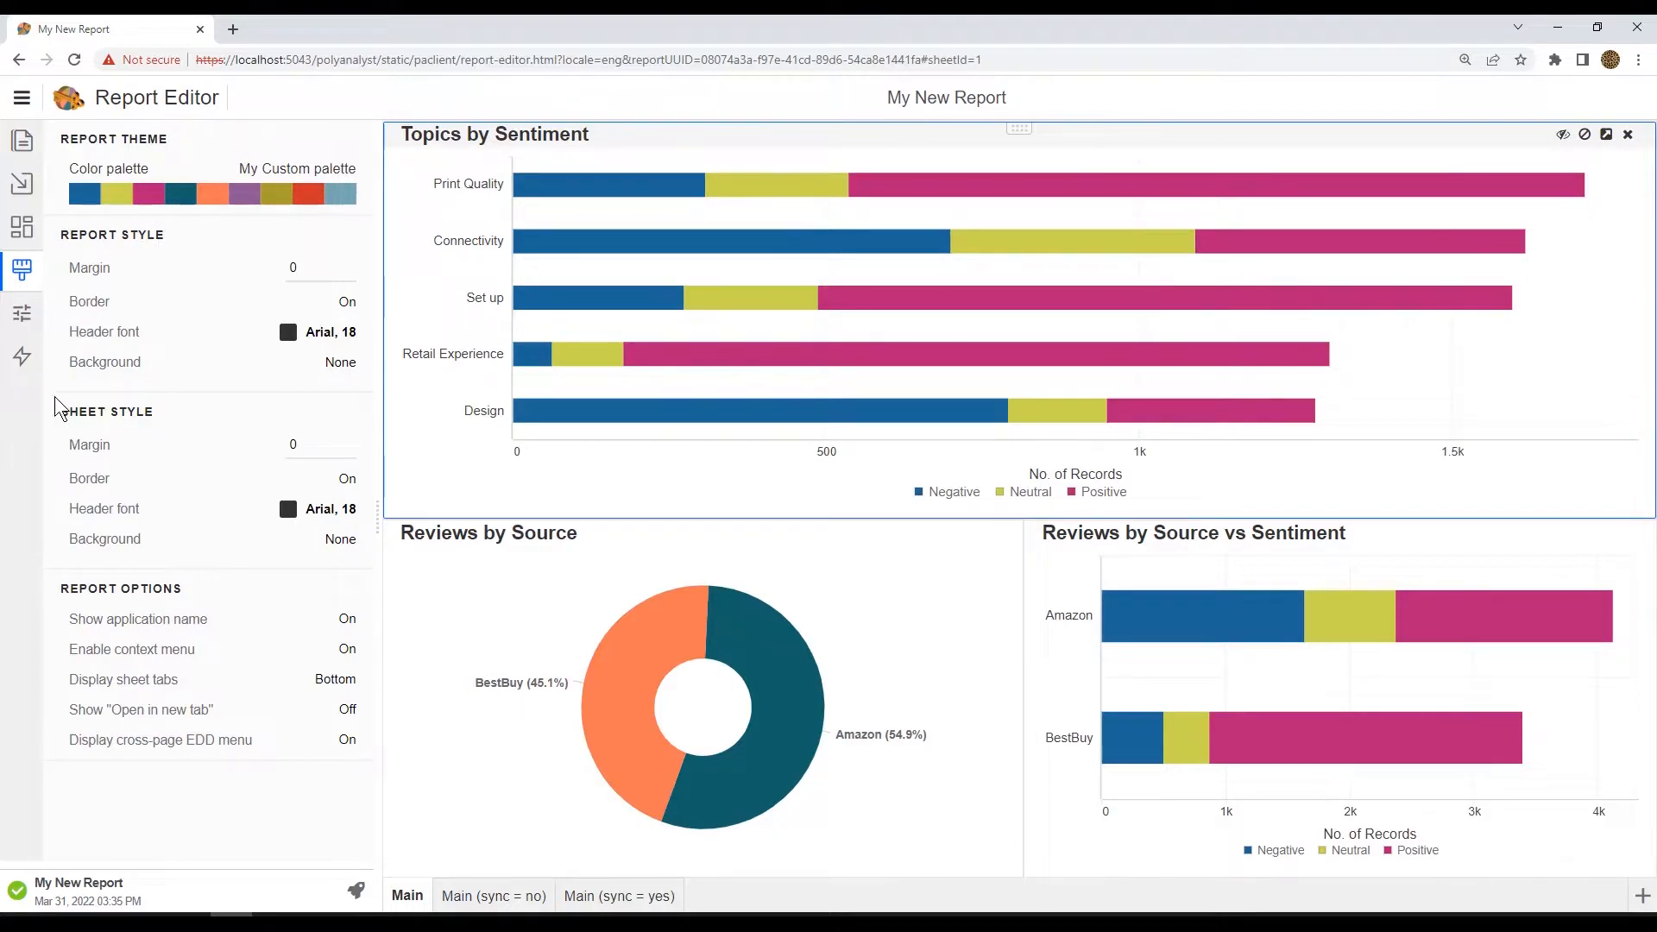
click(312, 173)
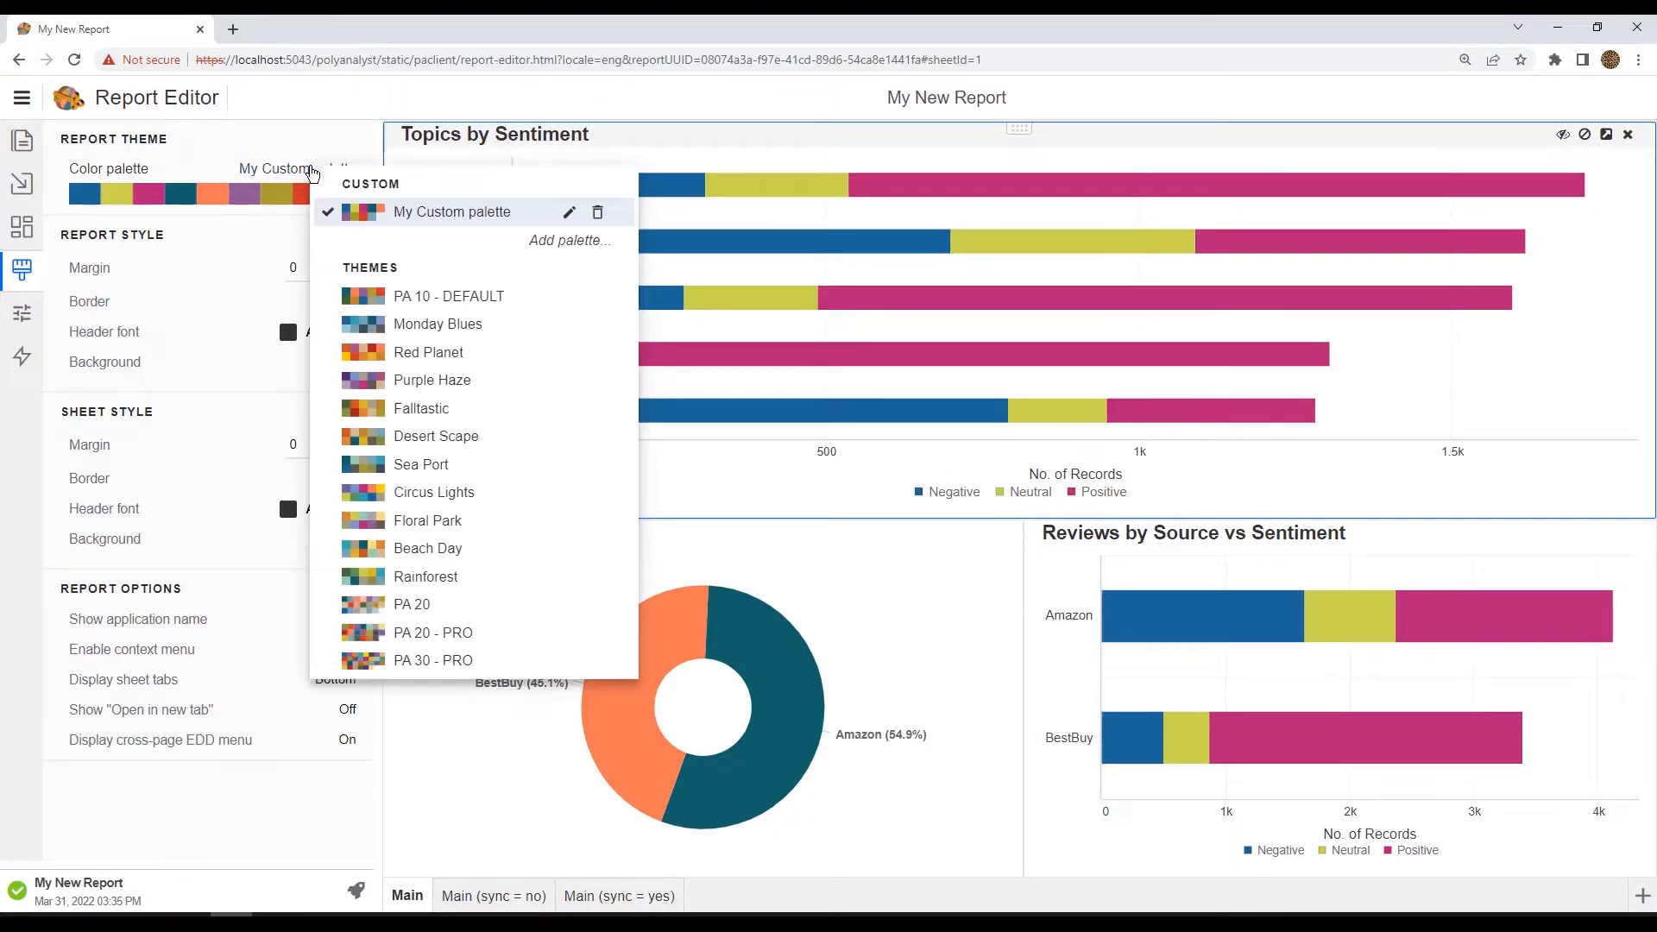
click(432, 324)
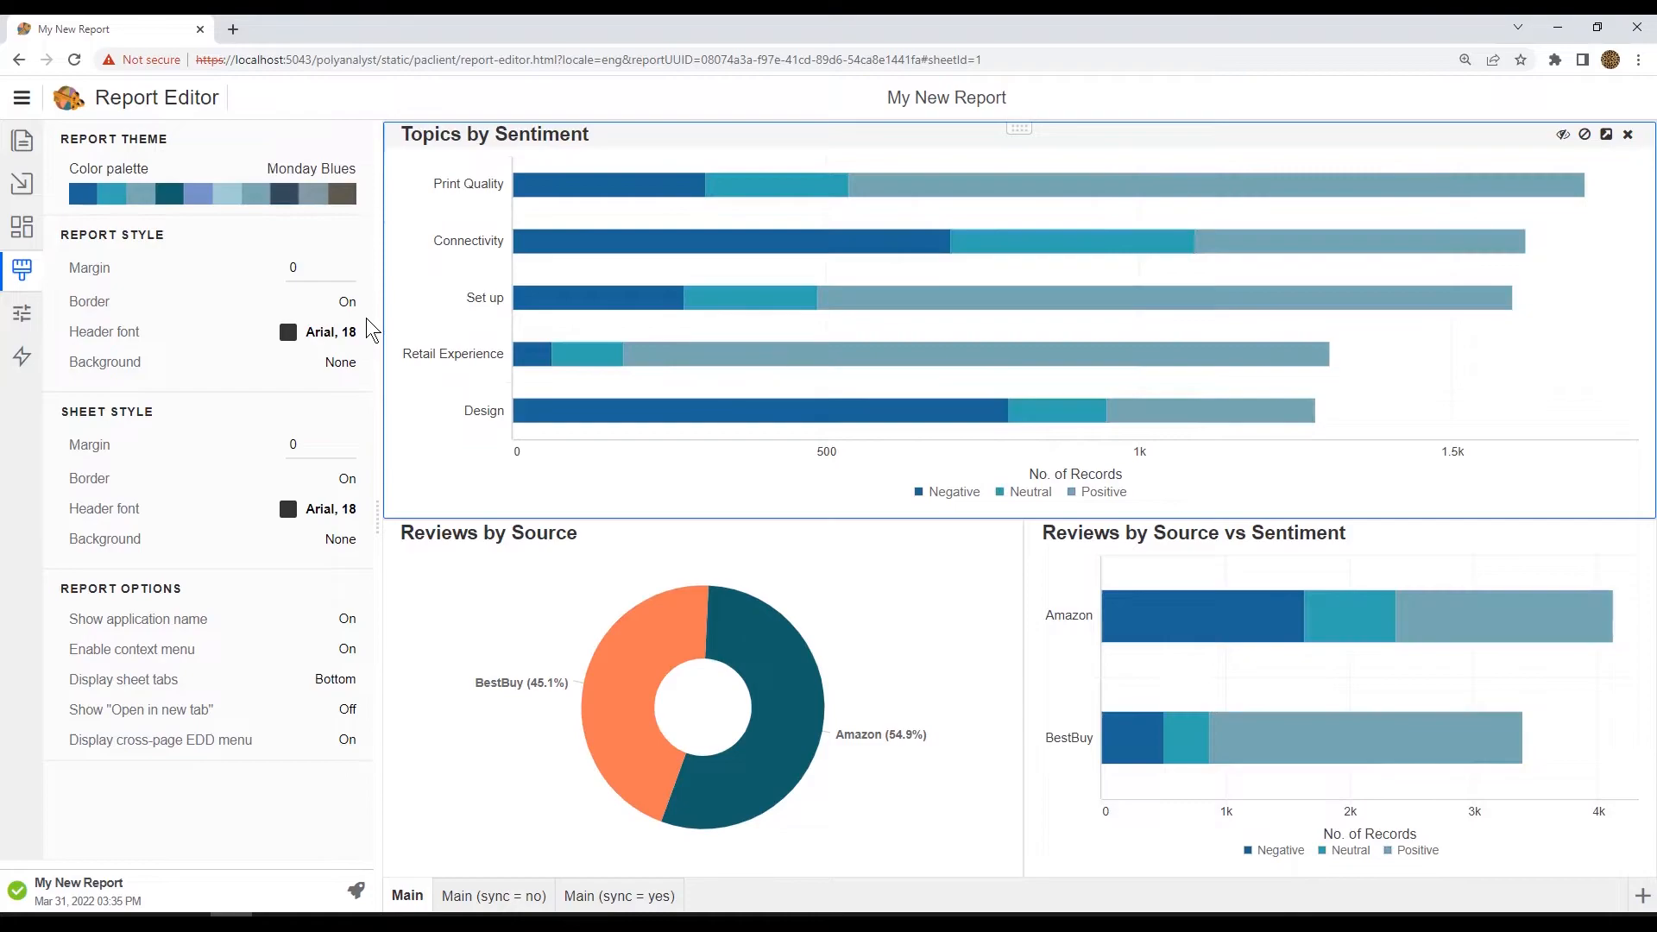
click(328, 176)
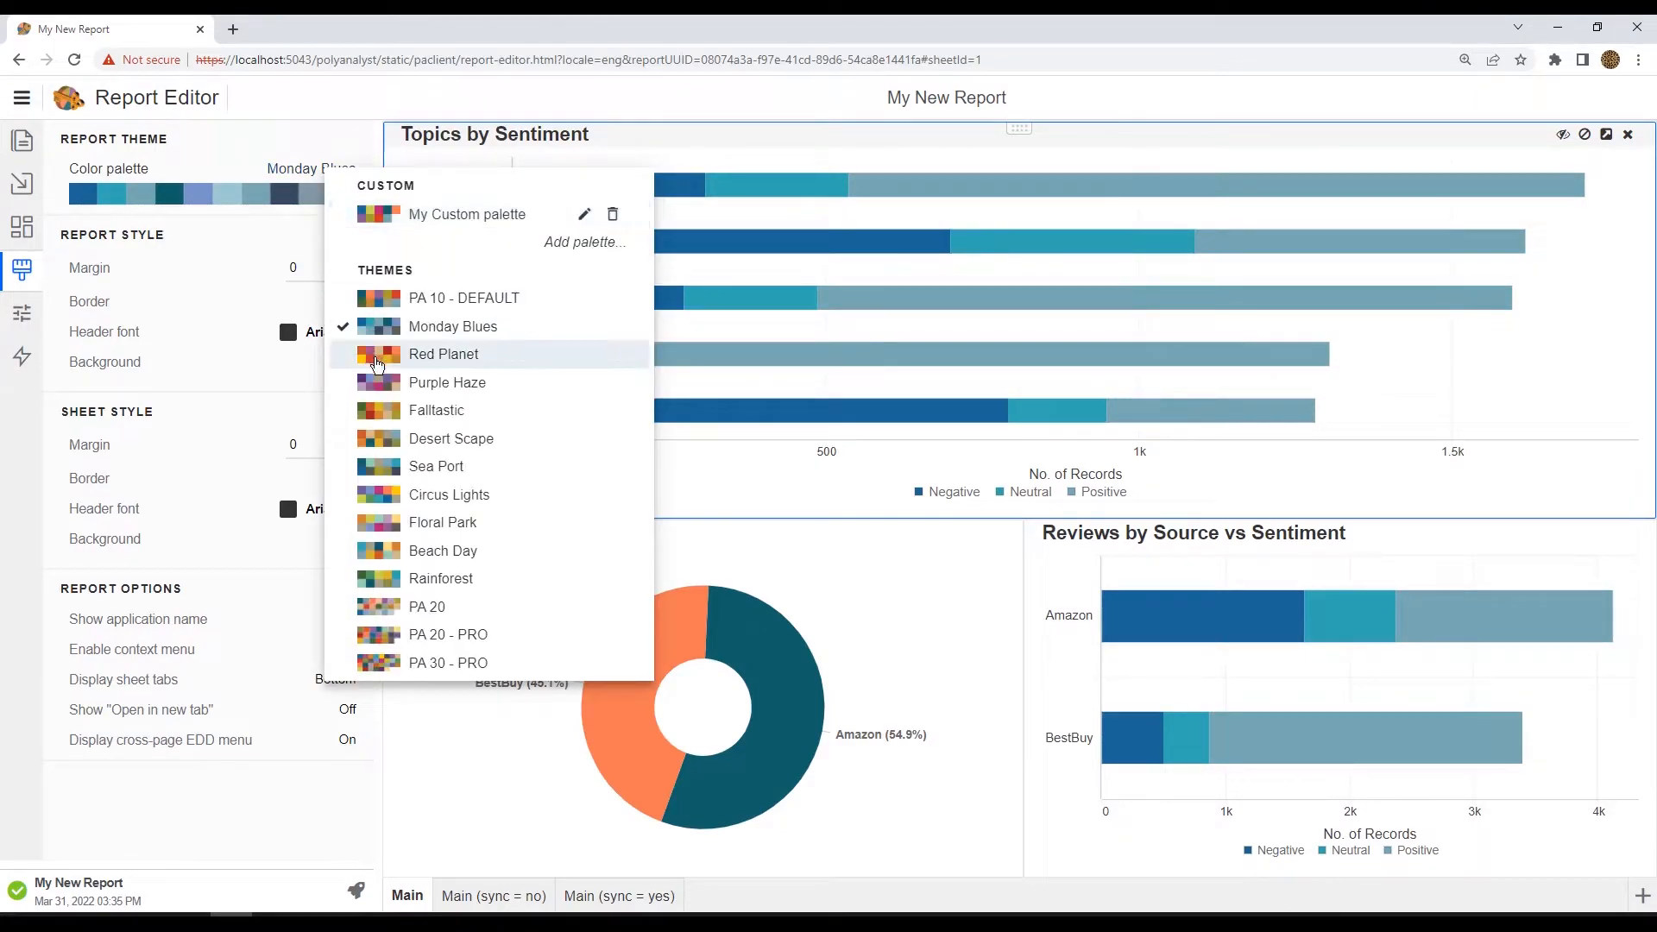
click(377, 356)
Step: Set the report color palette to Purple Haze
click(329, 175)
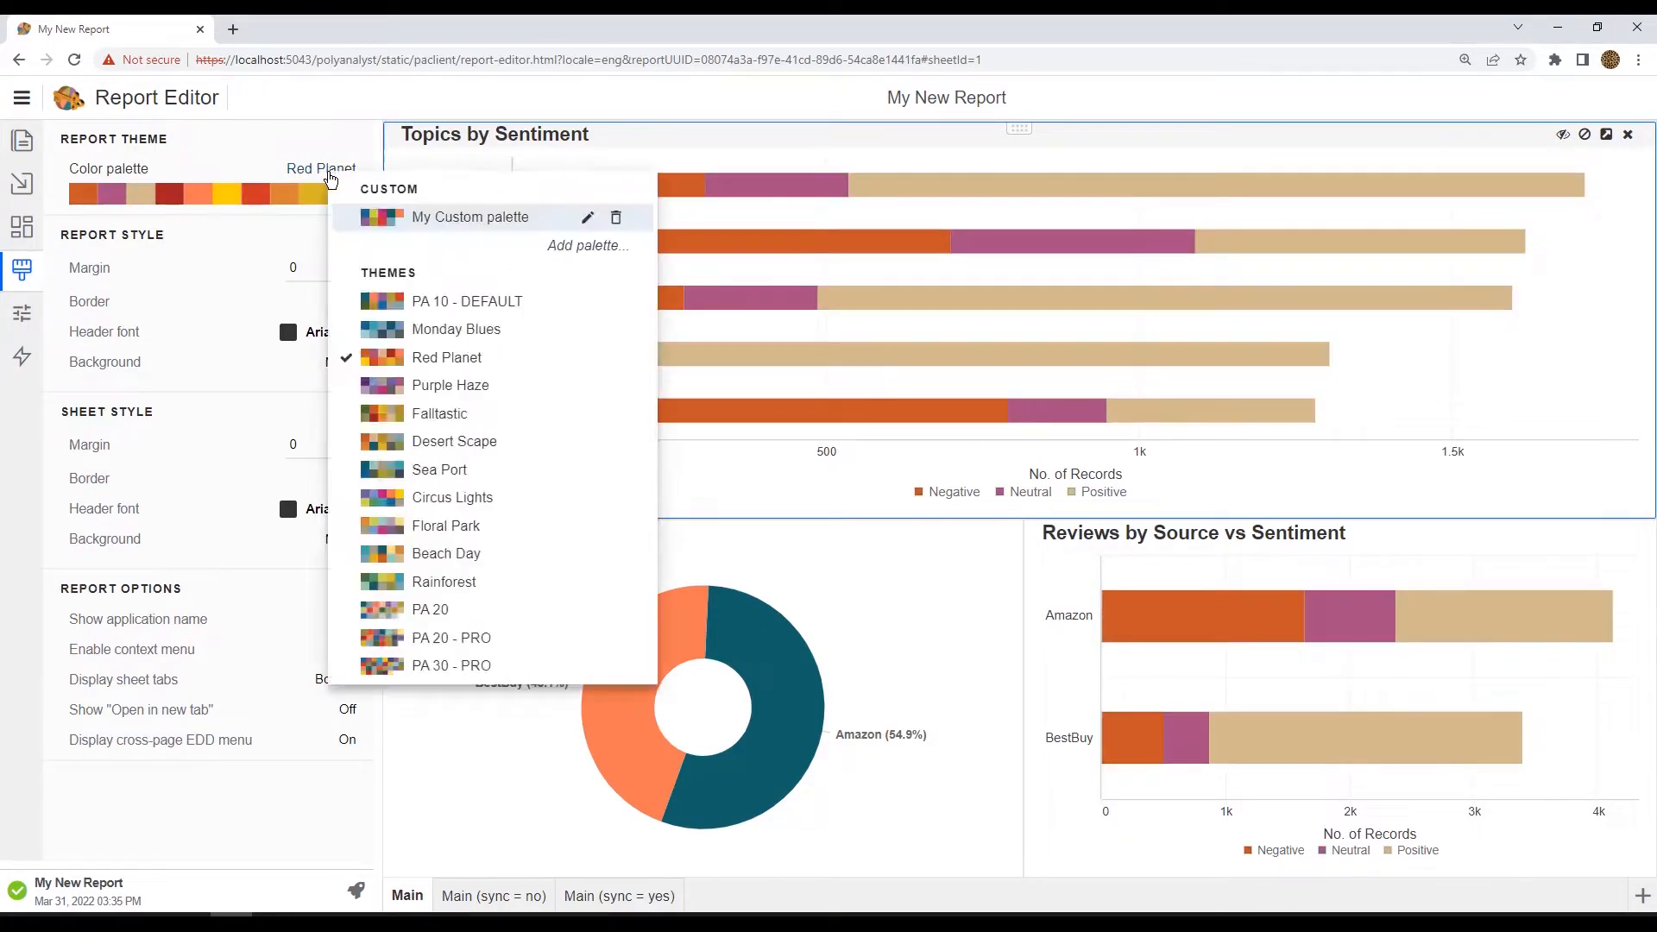
click(358, 383)
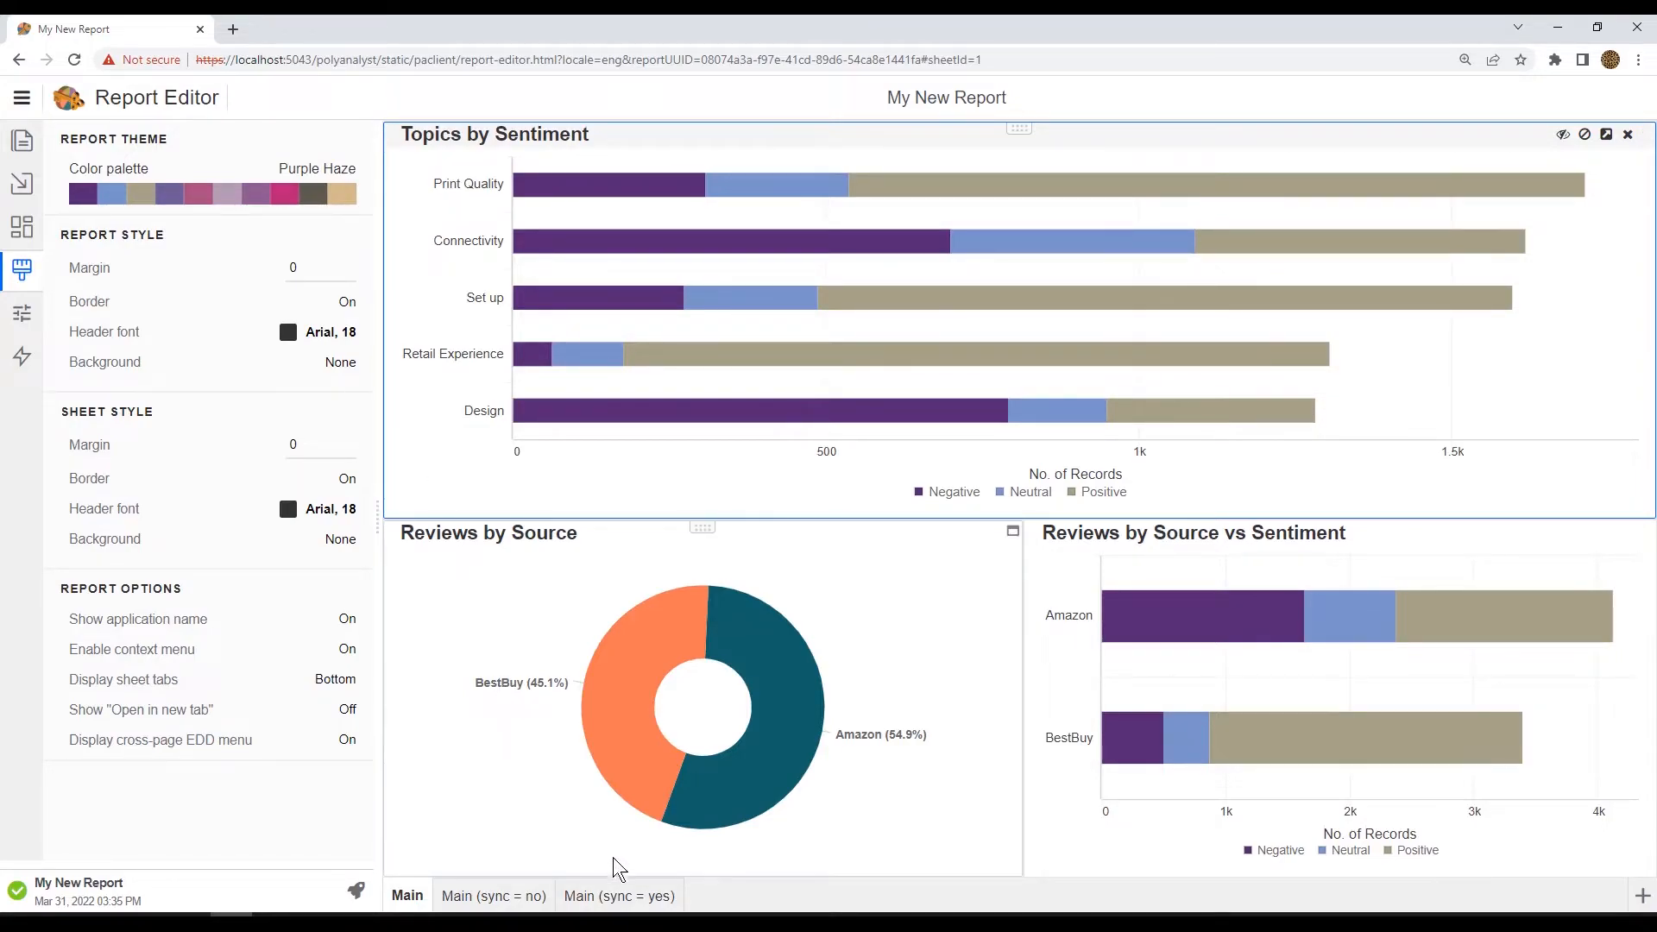
Step: Compare the charts on the Main (sync = yes) and Main (sync = no) sheets
click(649, 898)
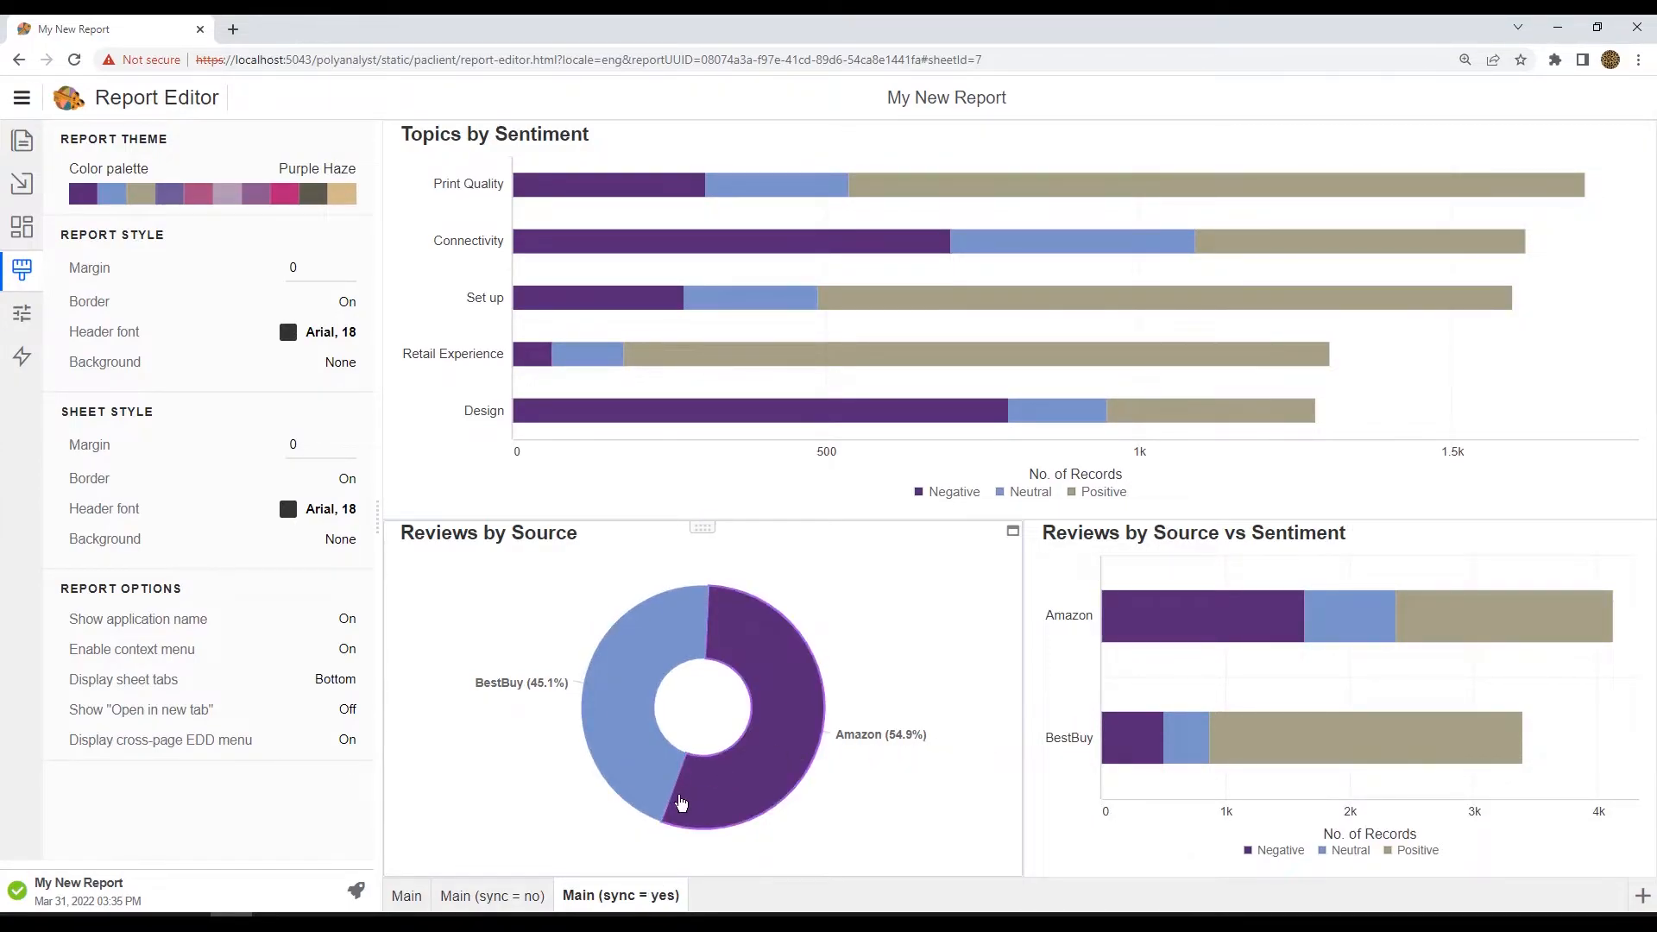
click(509, 900)
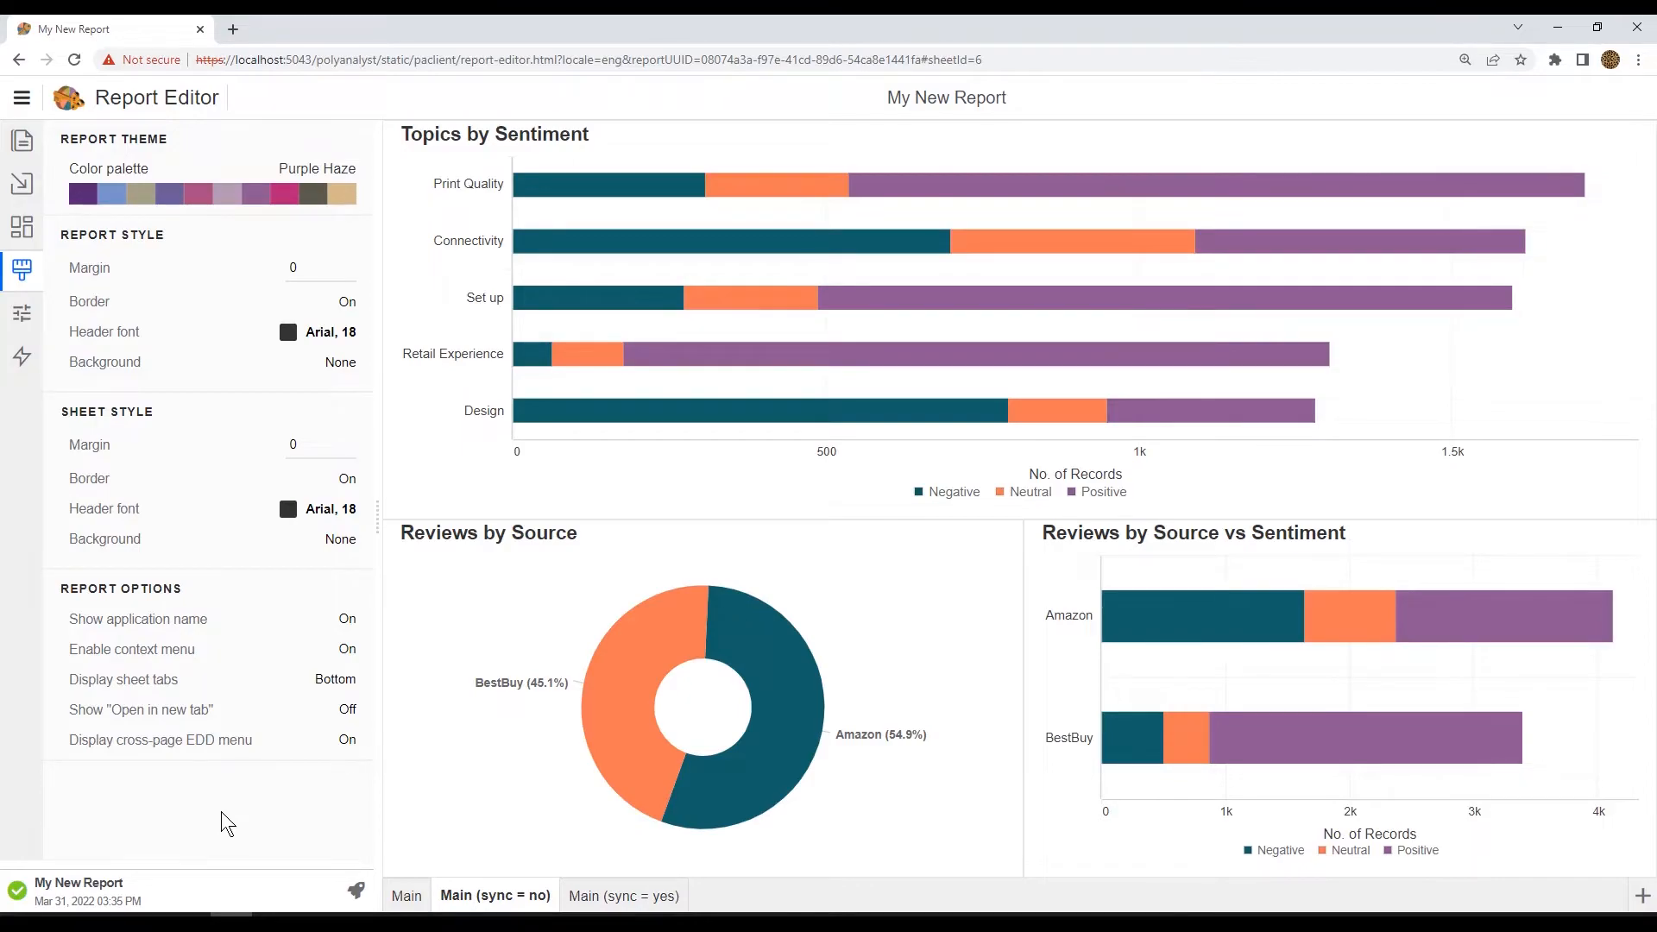
click(651, 902)
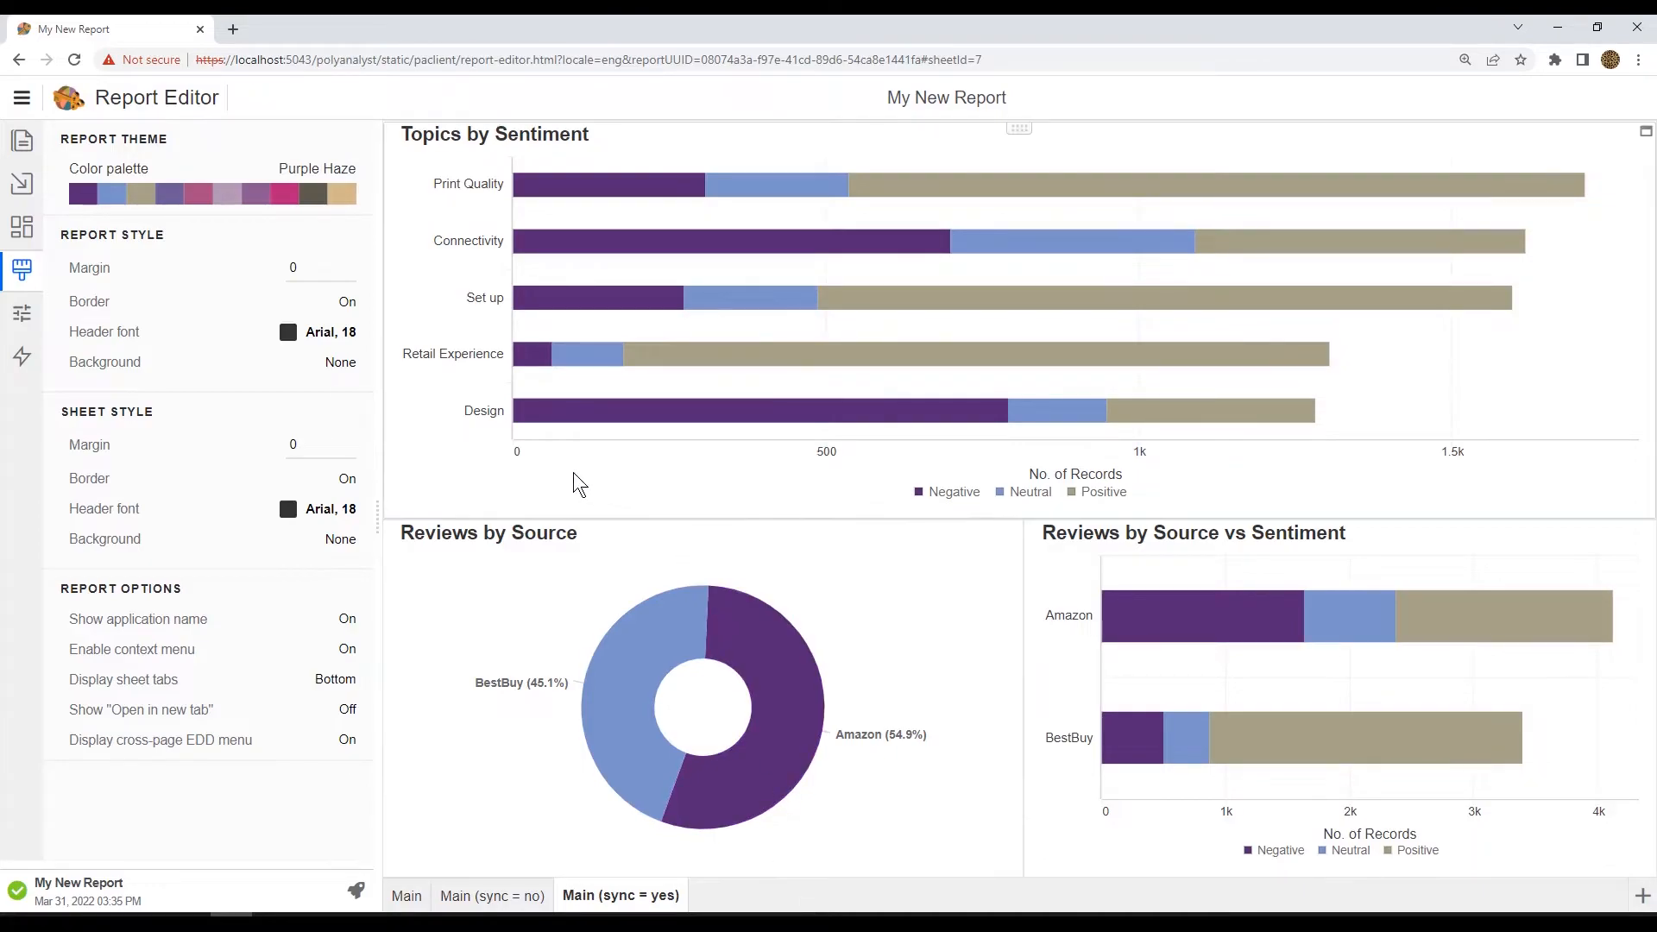
Step: Open the Topics by Sentiment chart's color properties and set the Negative series color to red
click(479, 474)
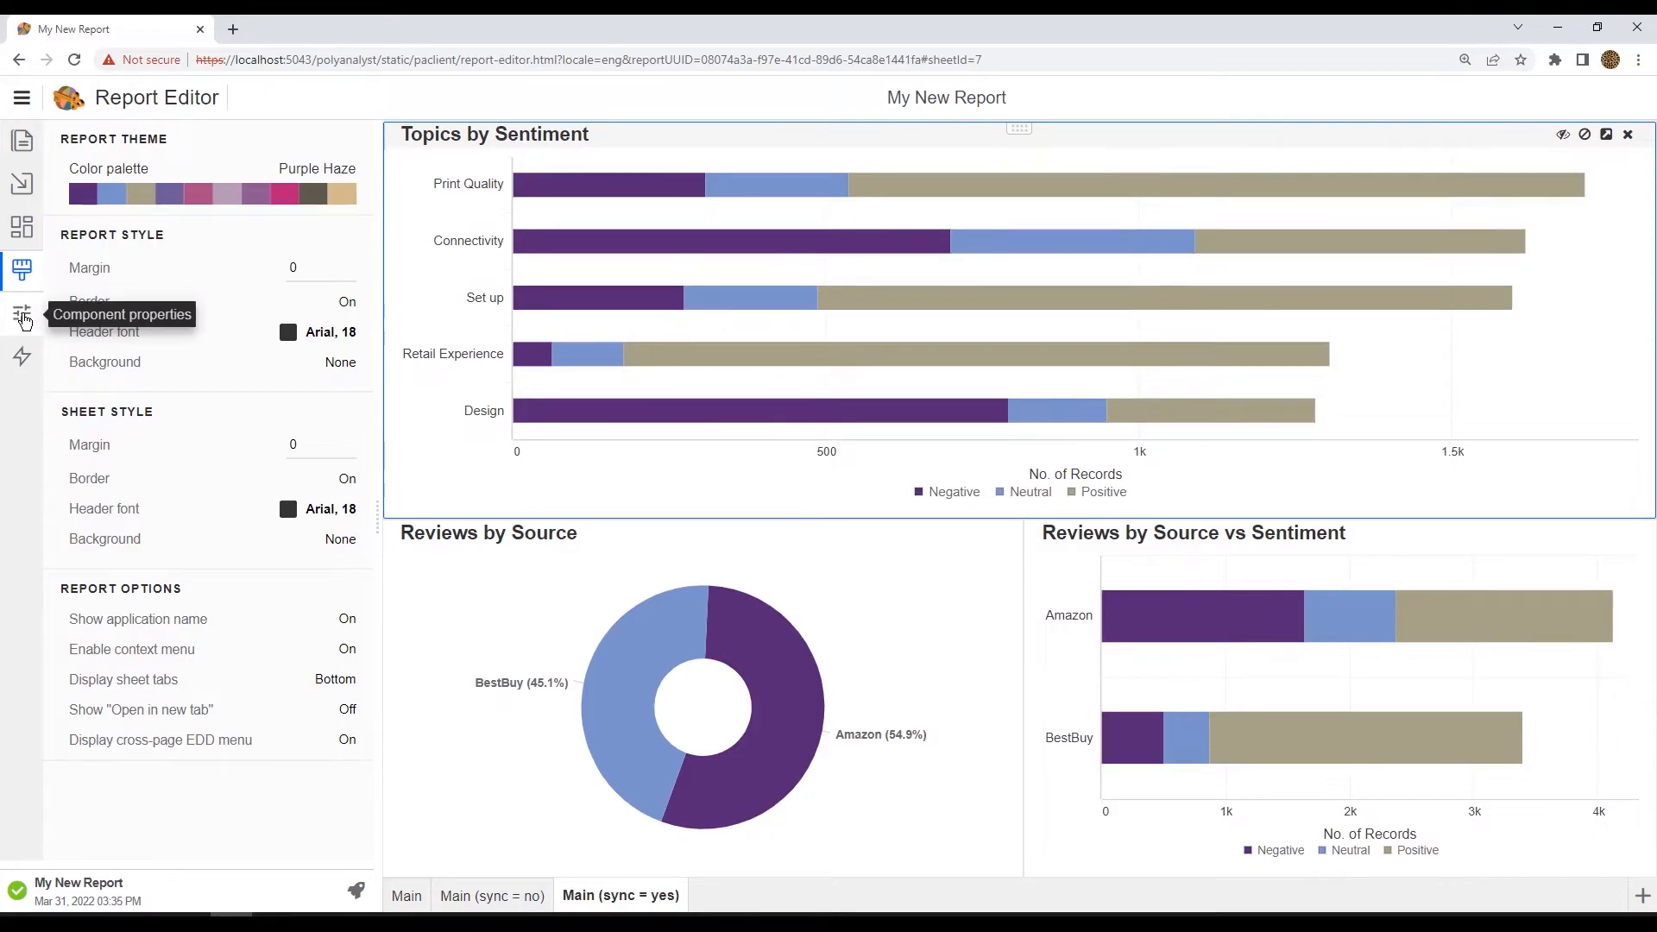
click(23, 316)
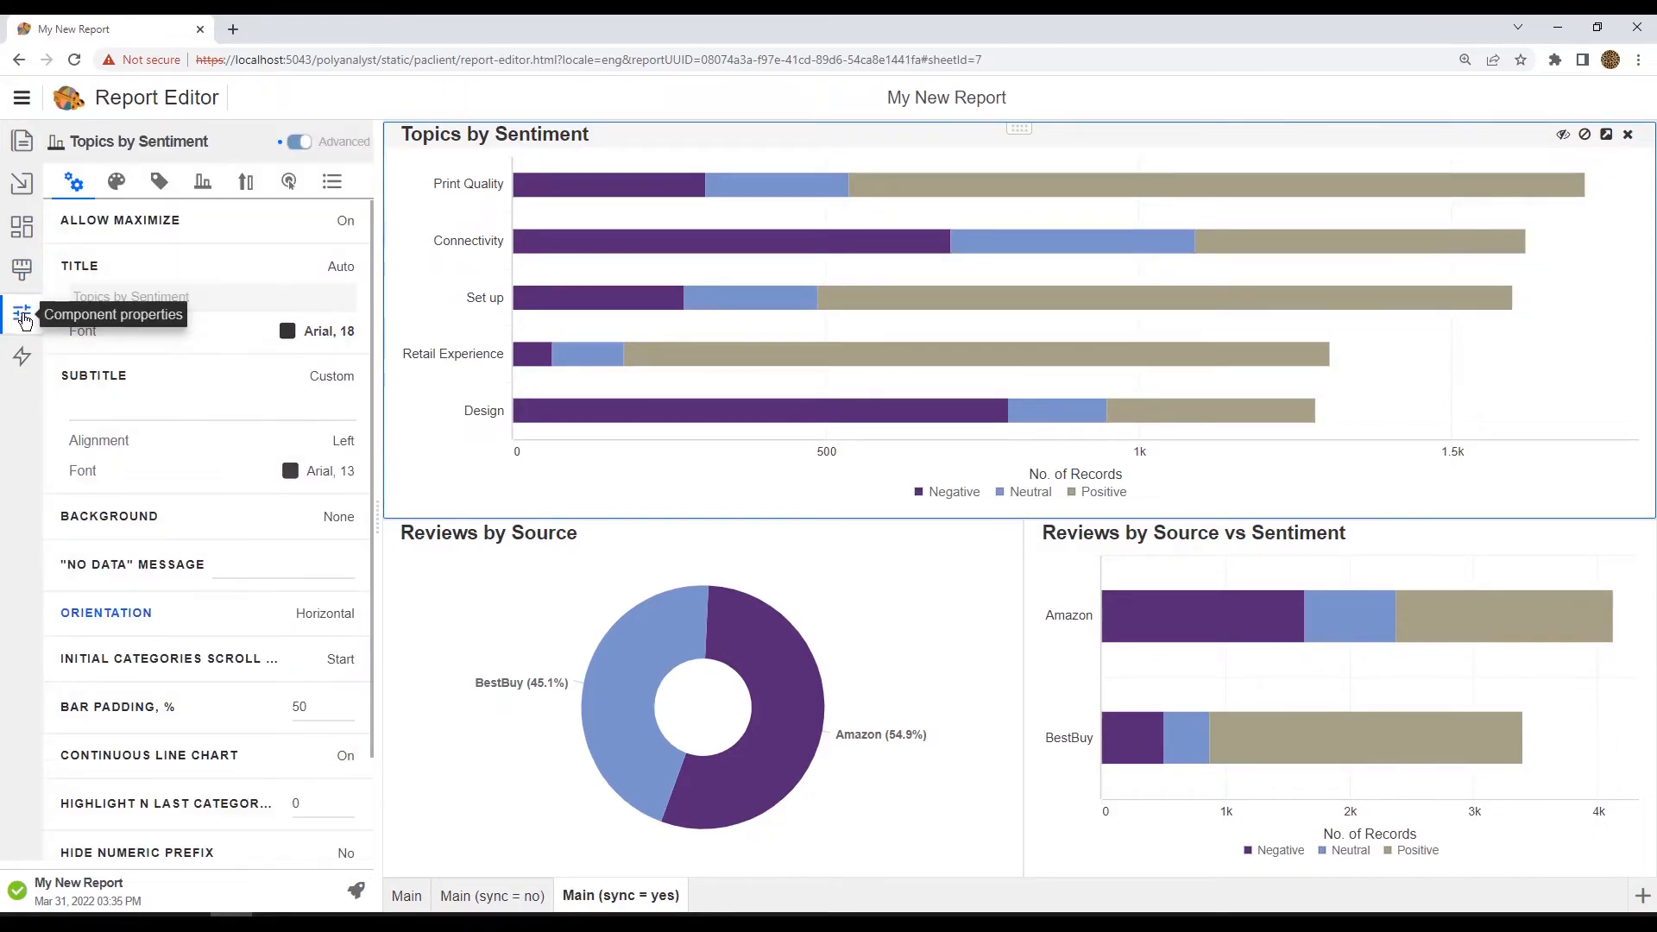
click(118, 190)
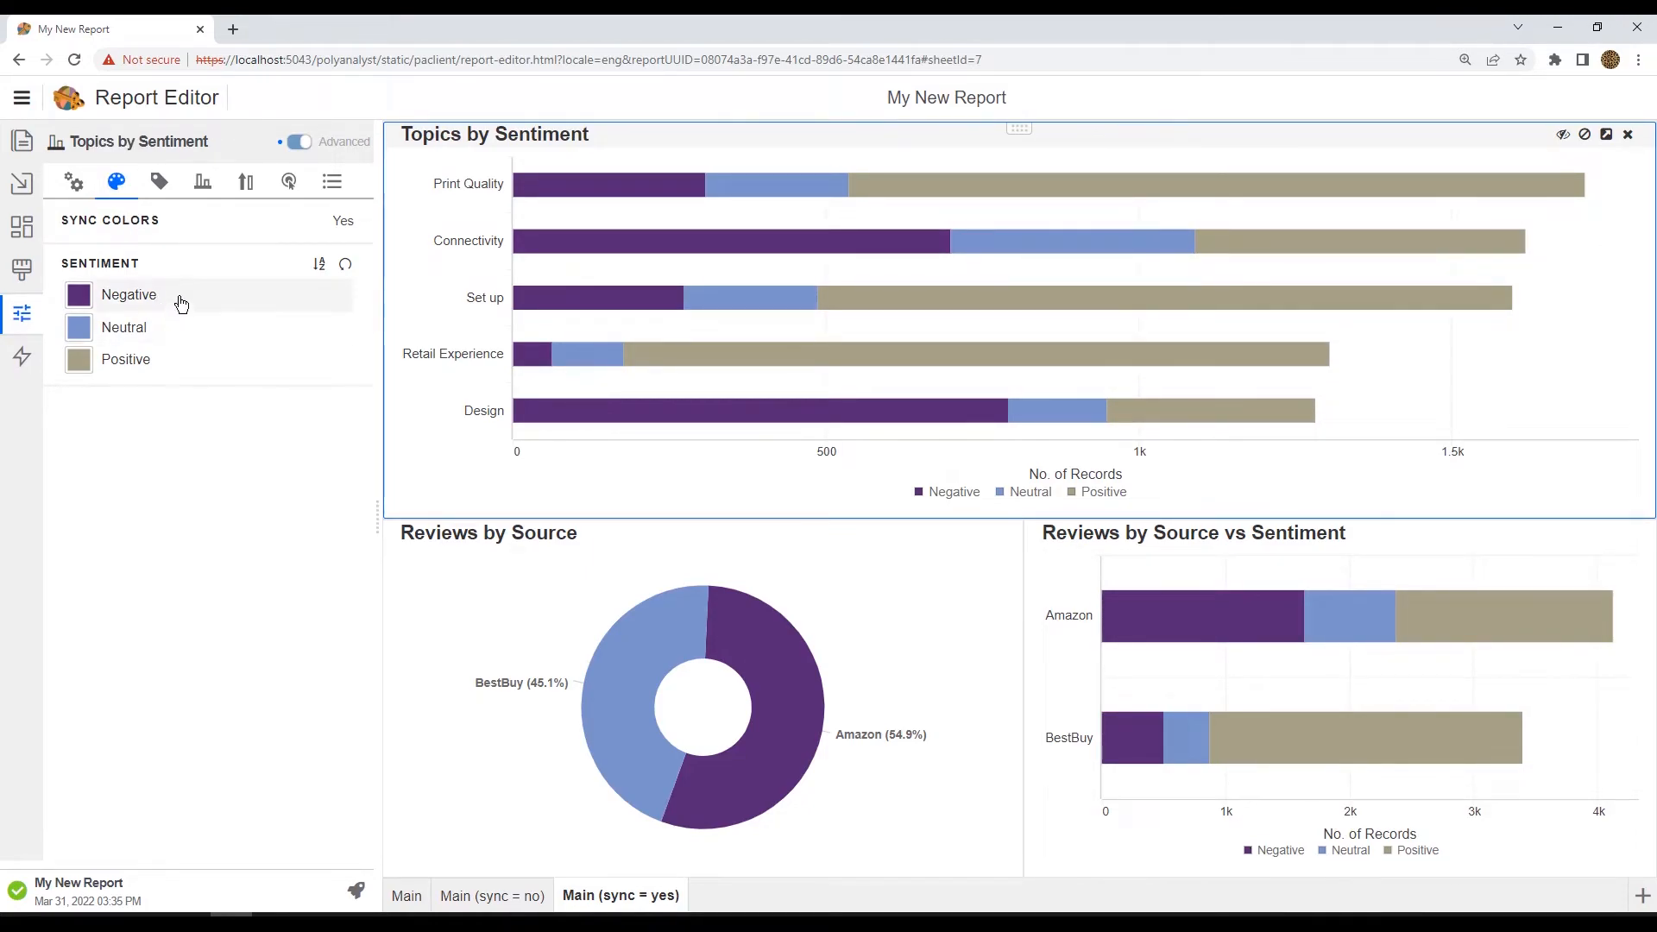
click(80, 296)
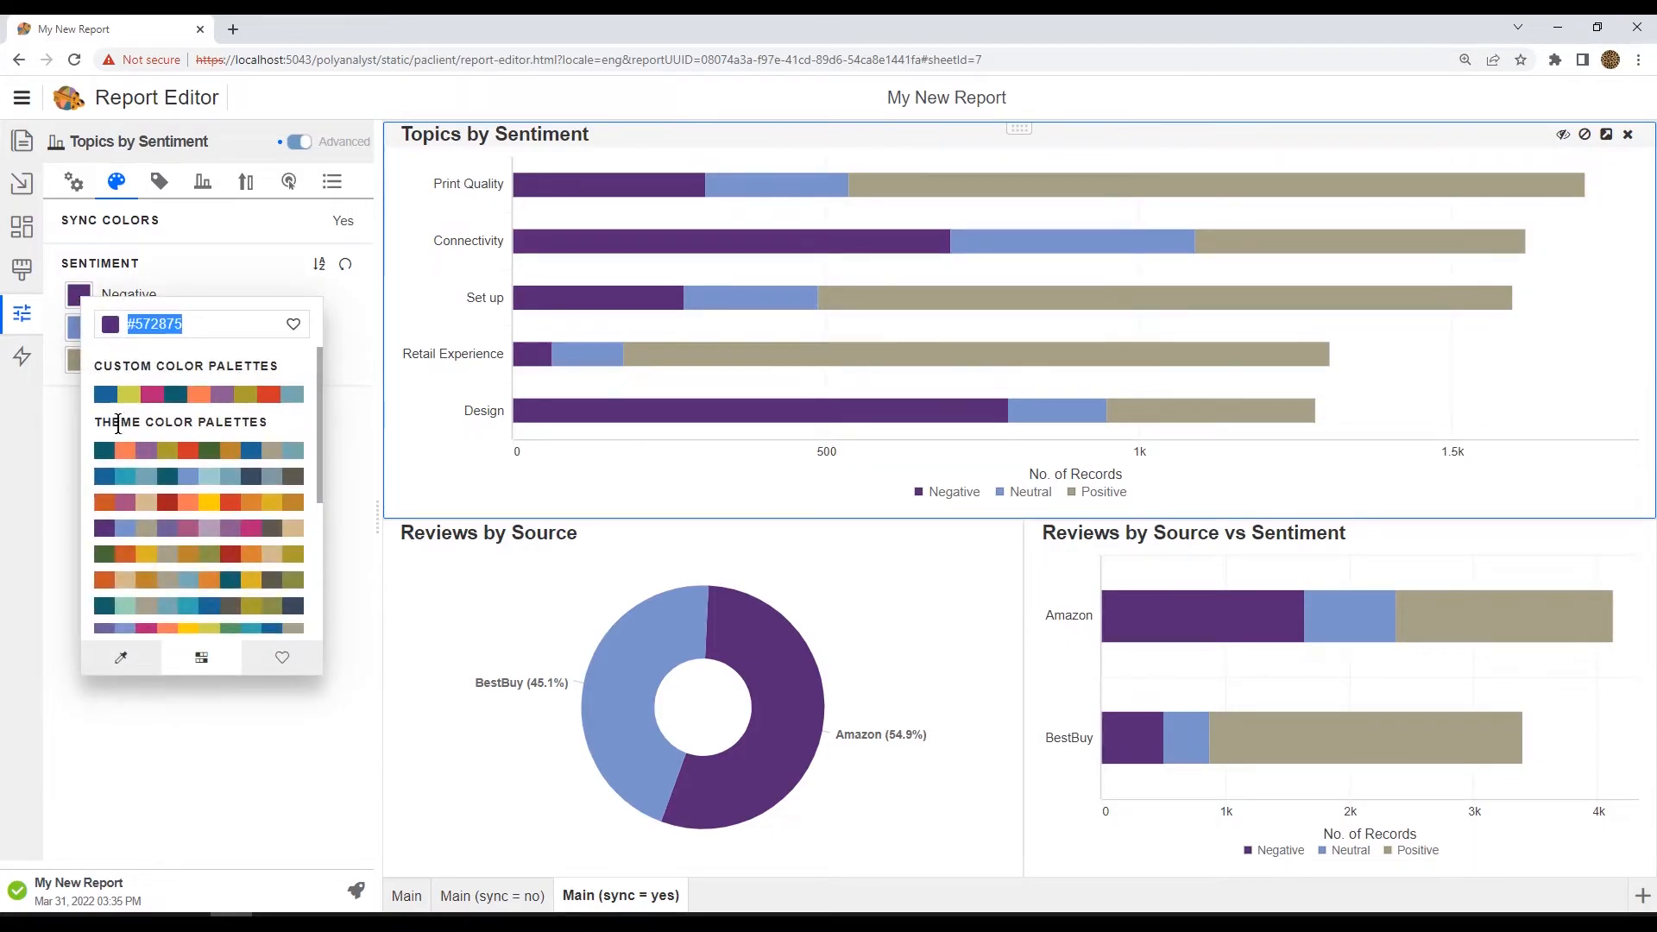
click(188, 452)
Step: Set the Neutral series color to gray and the Positive series color to dark teal #125f6a
click(82, 328)
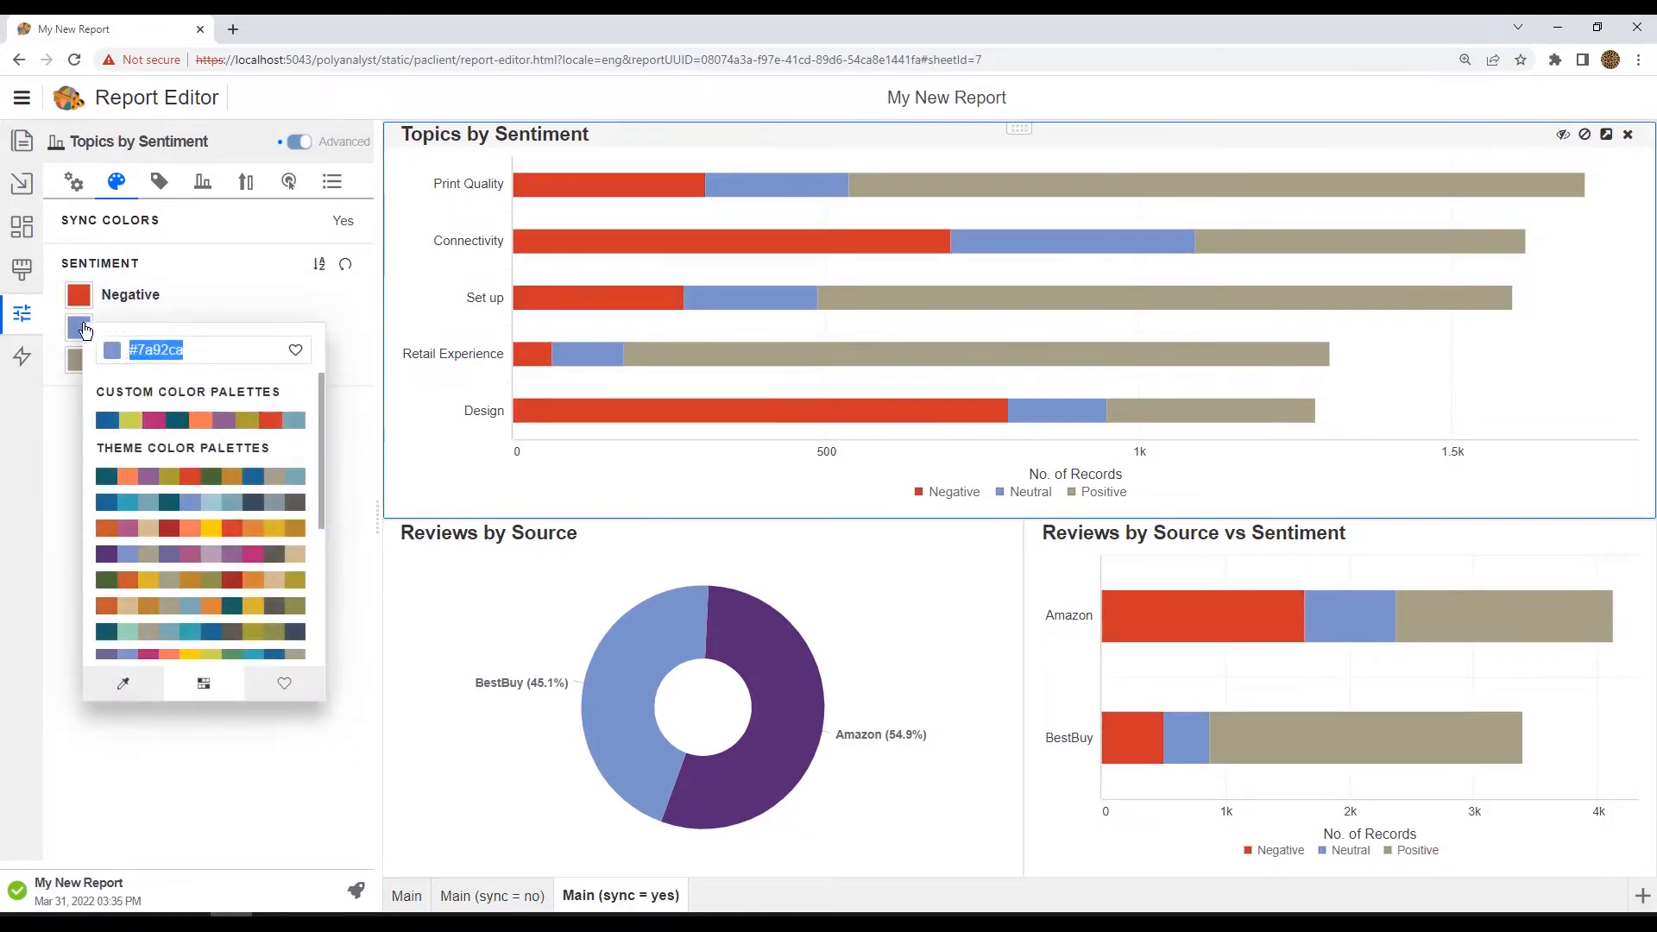
click(275, 477)
click(69, 402)
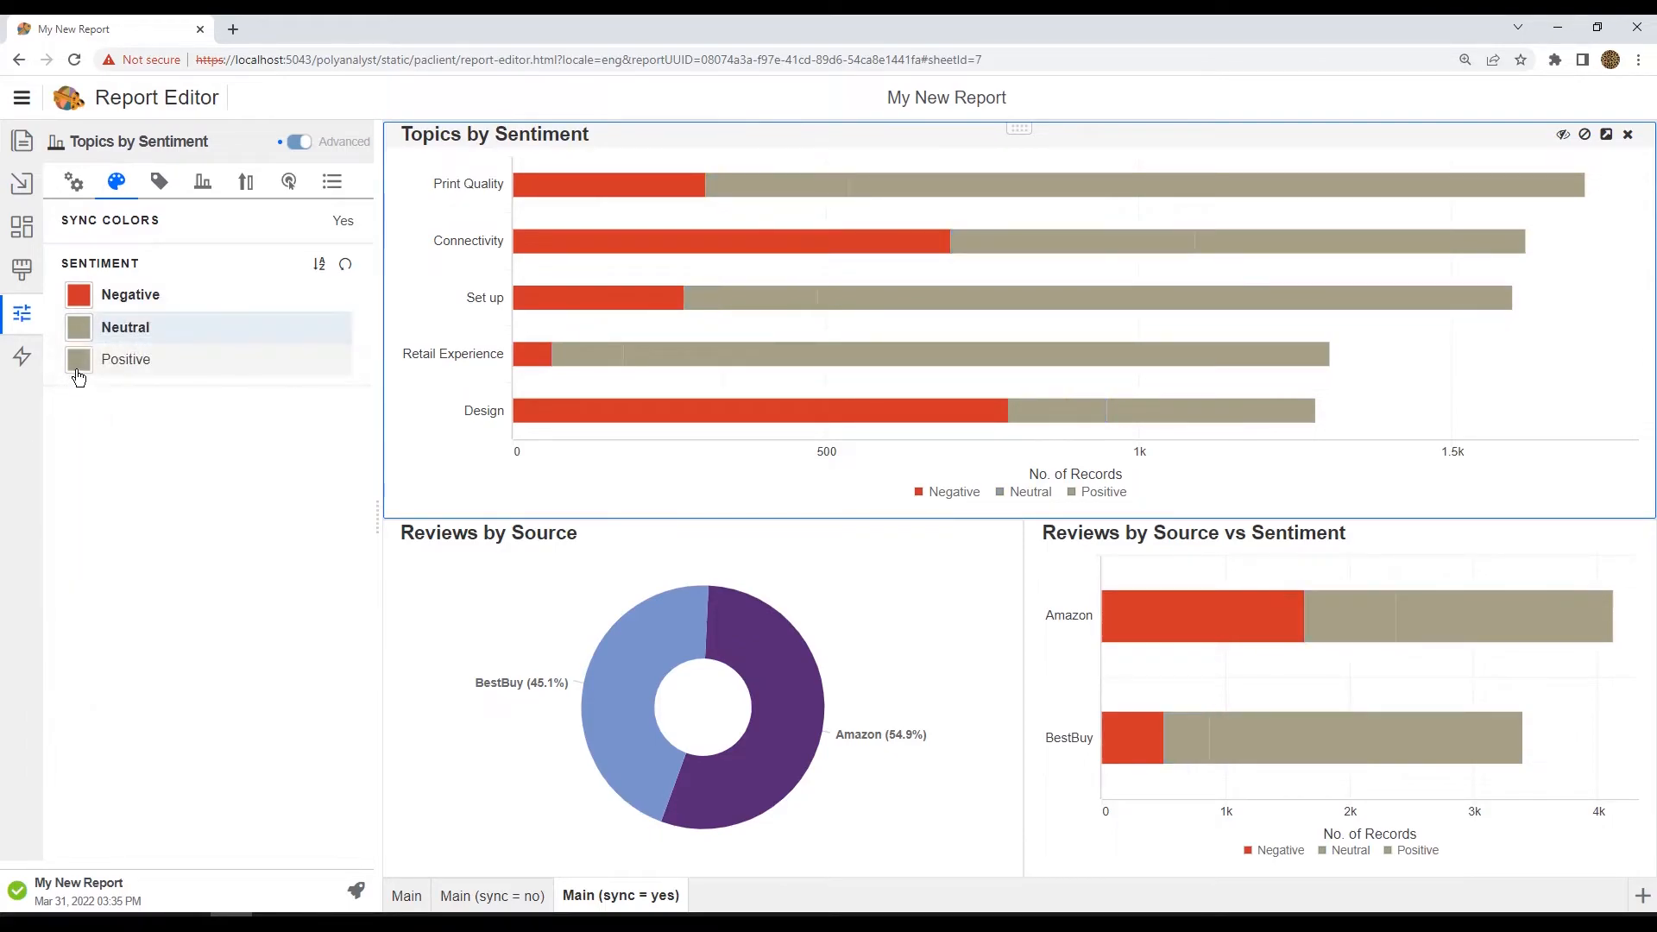
click(78, 370)
click(96, 470)
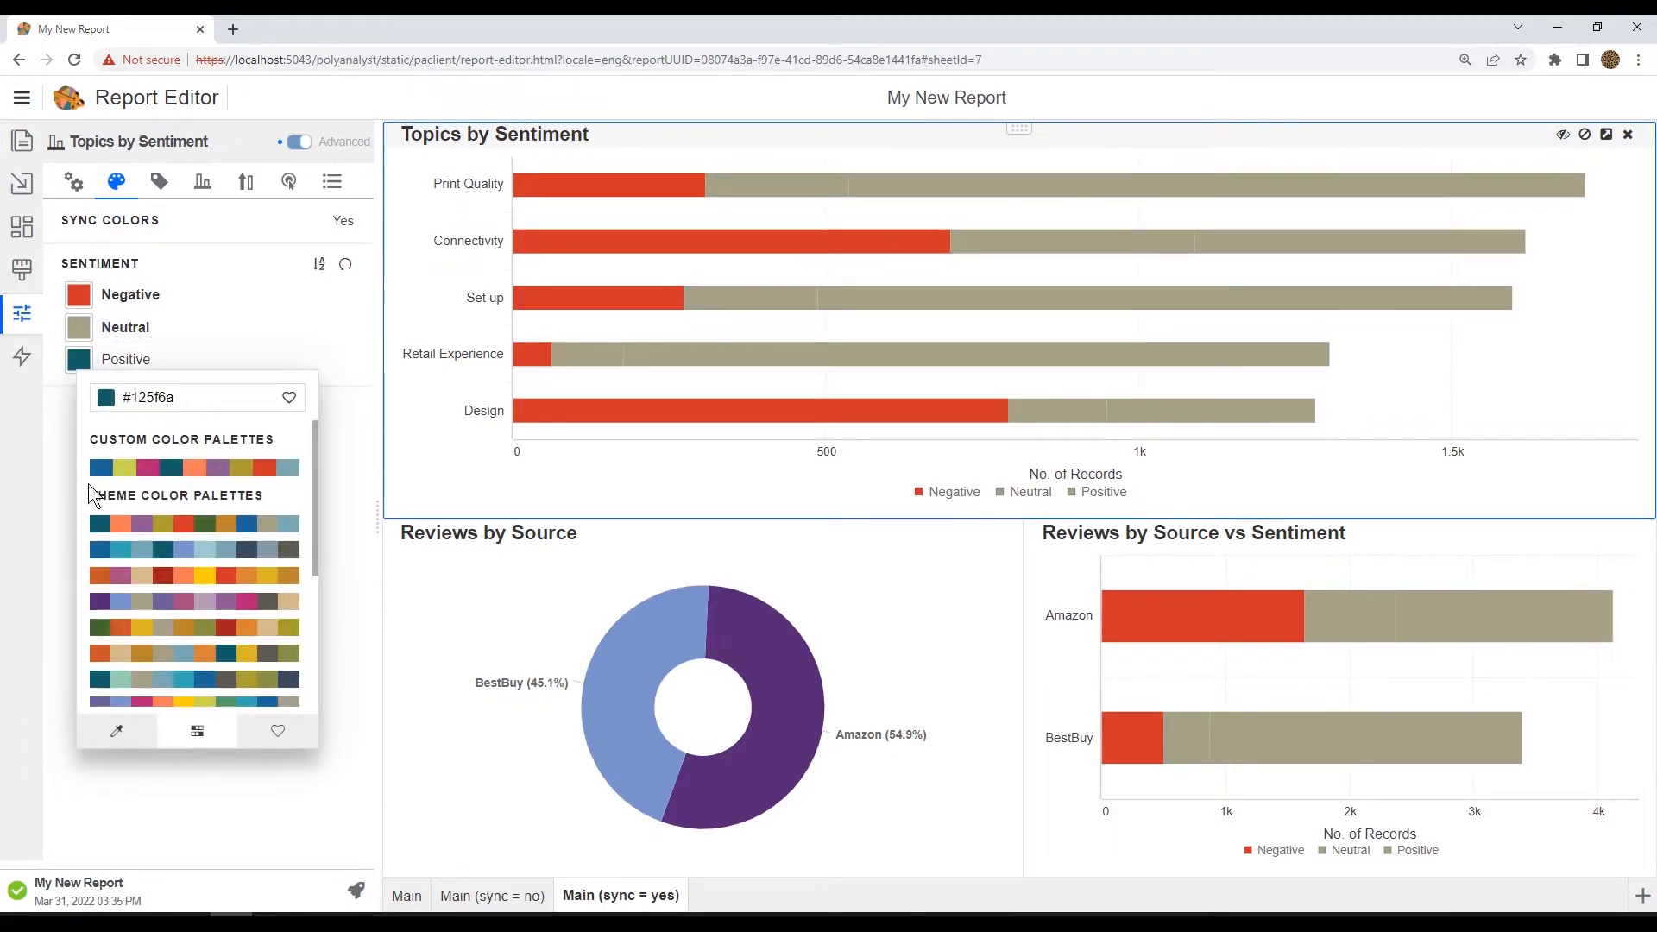
click(60, 442)
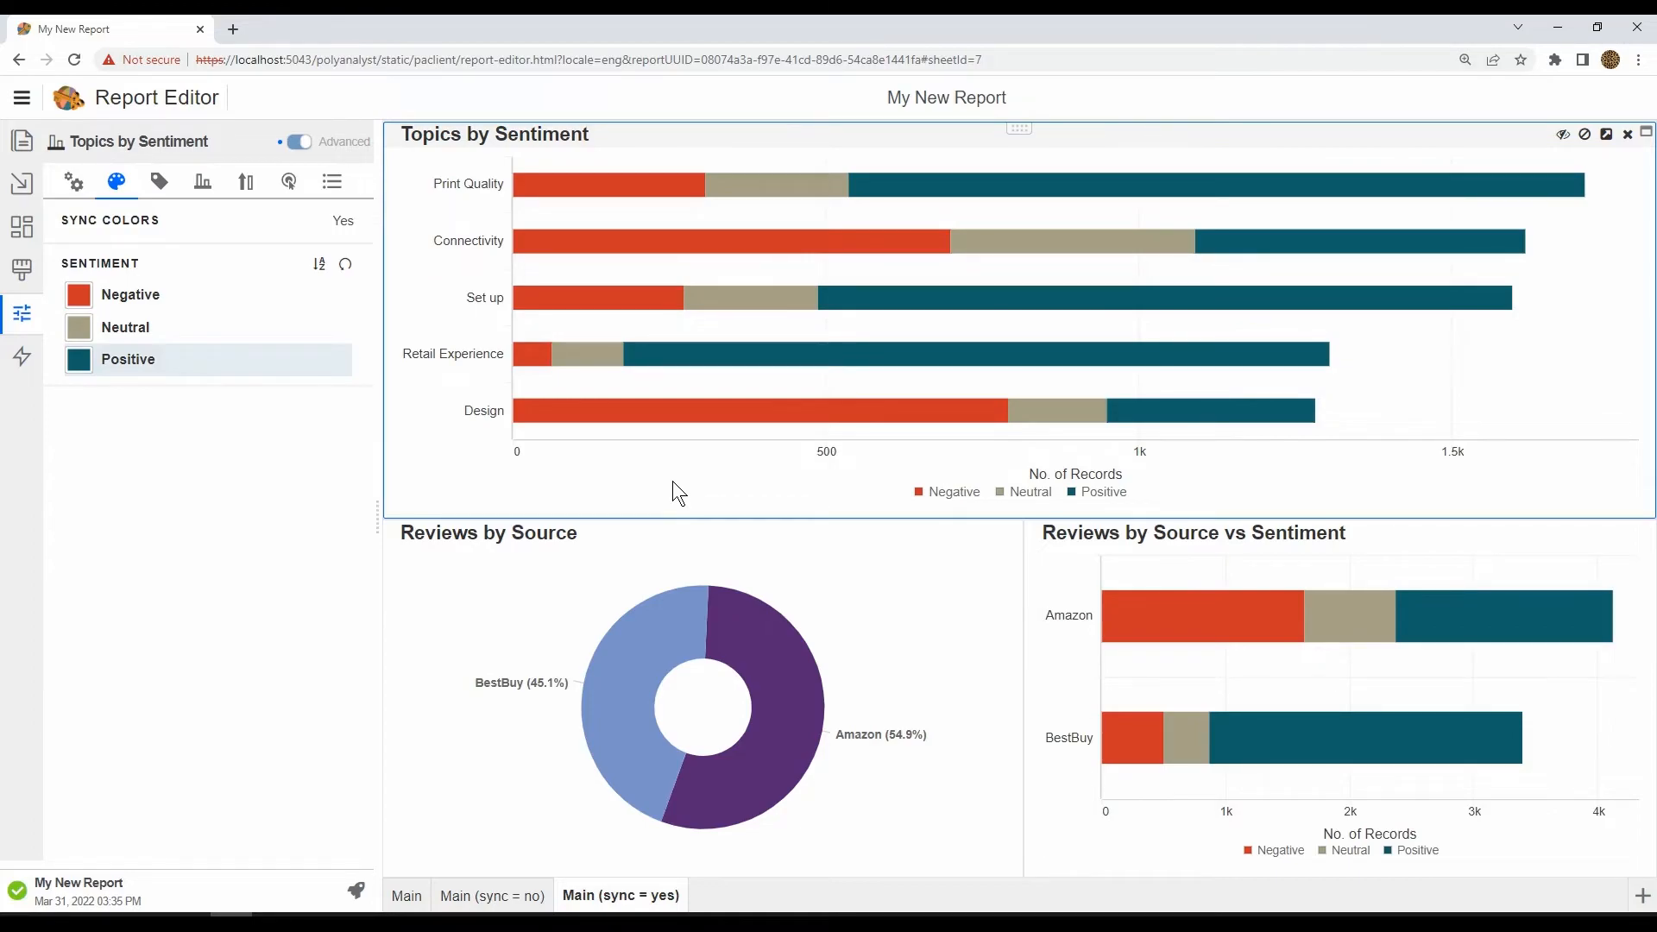
Step: Compare the chart colors across the Main, Main (sync = no) and Main (sync = yes) sheets
click(406, 898)
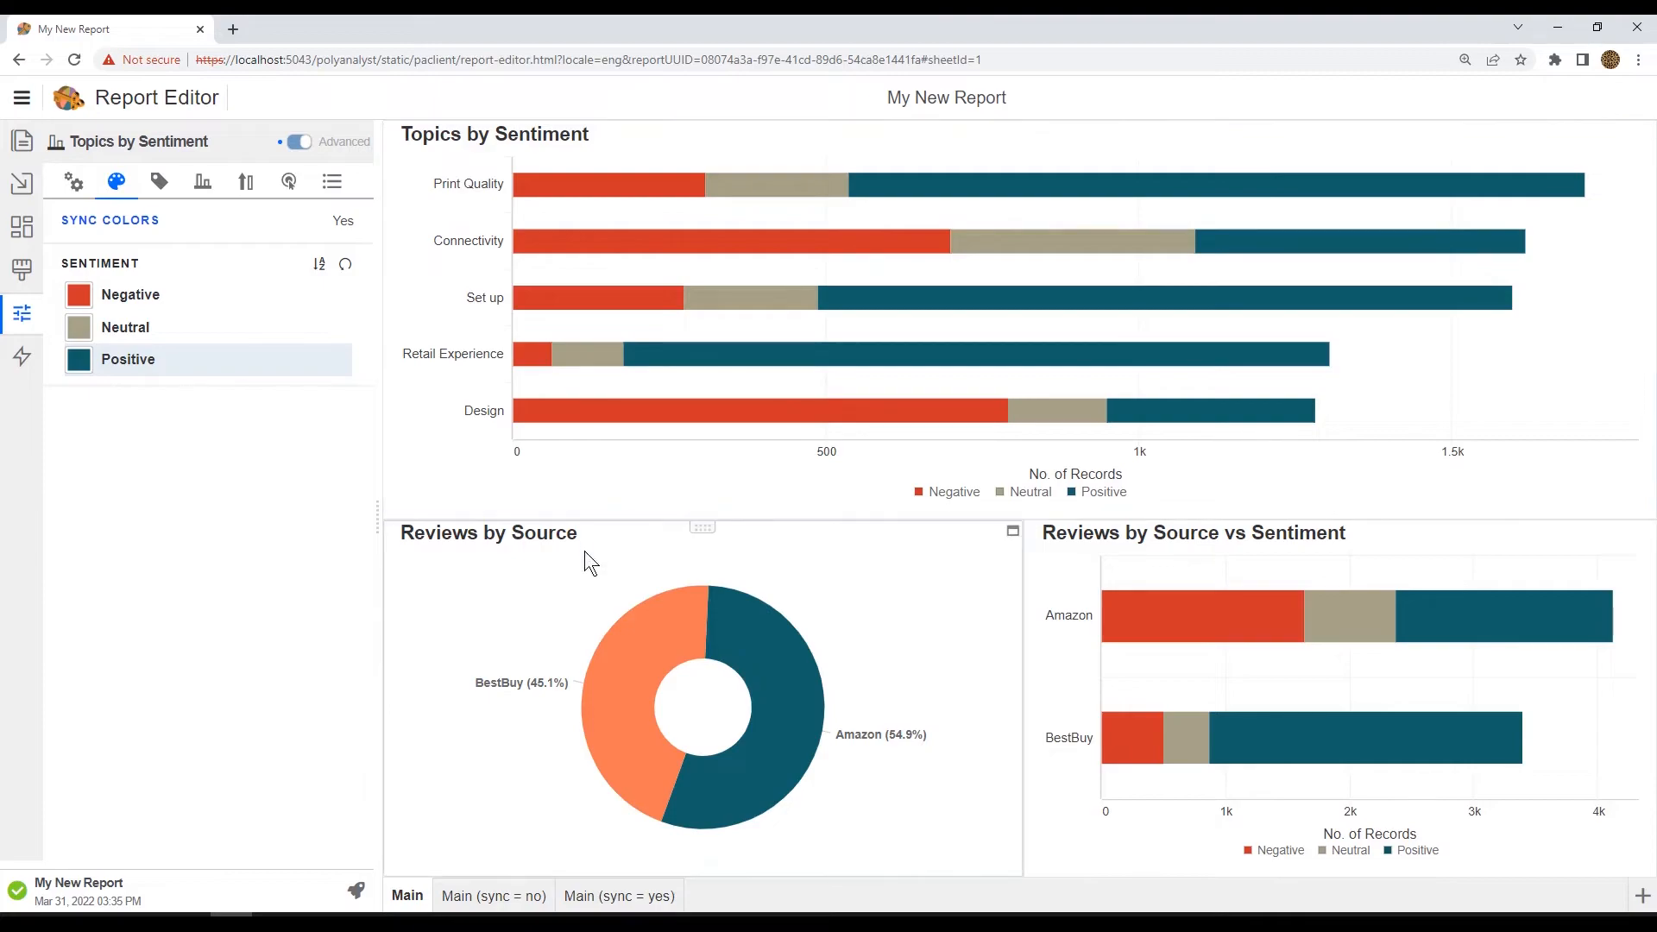
click(499, 894)
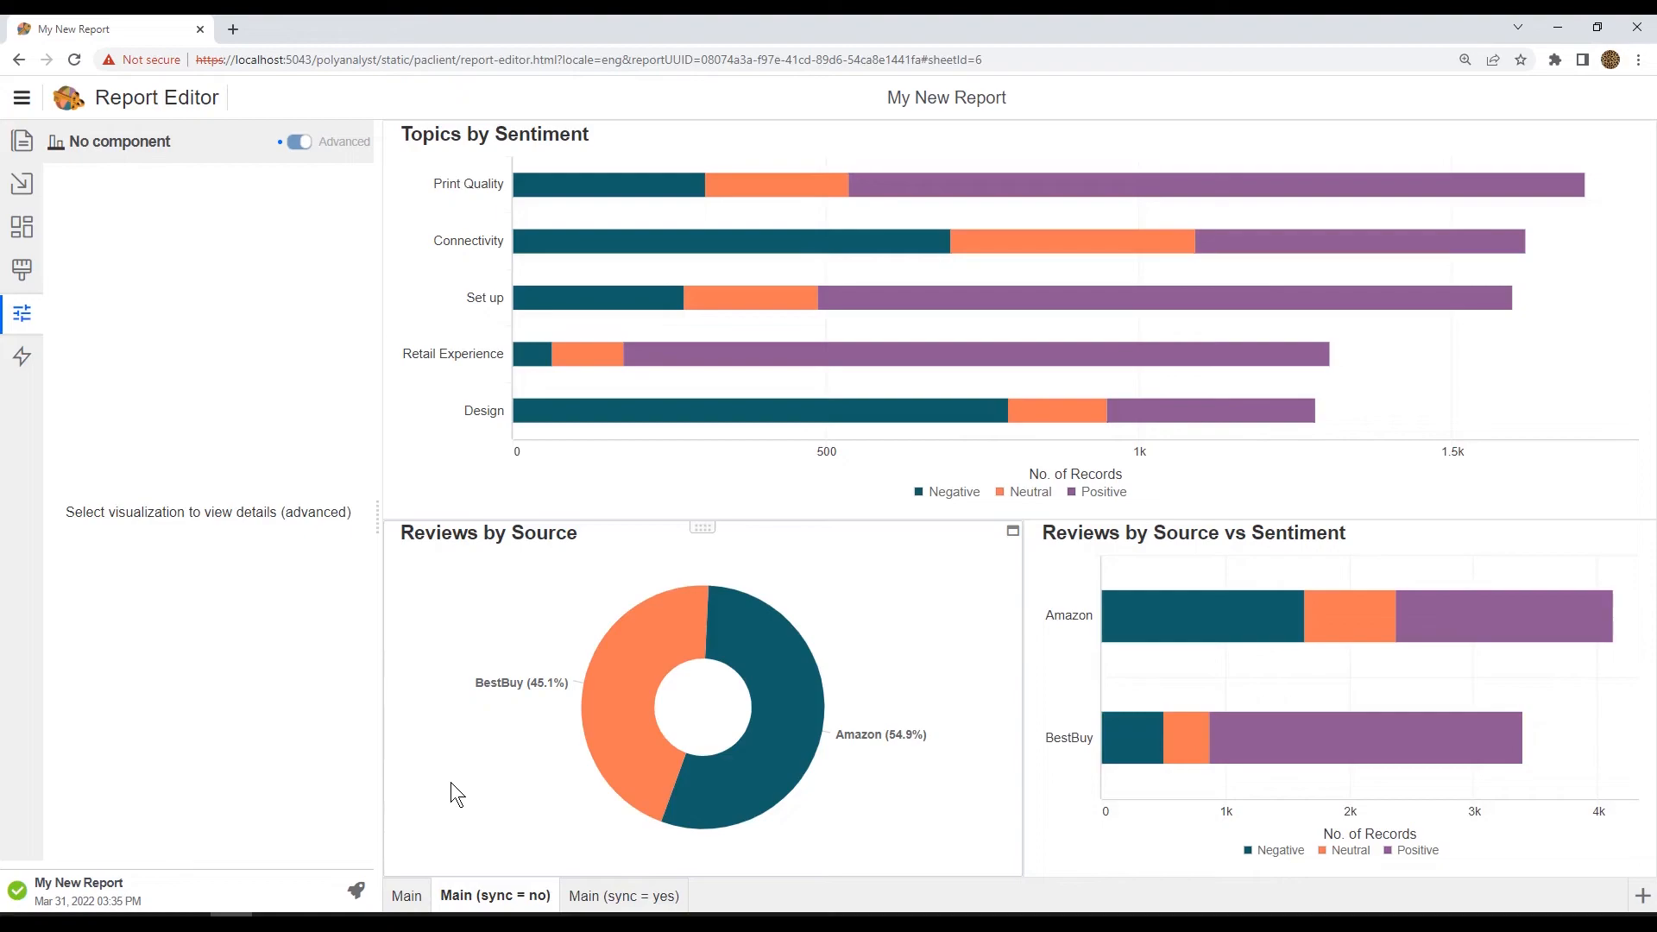
click(629, 897)
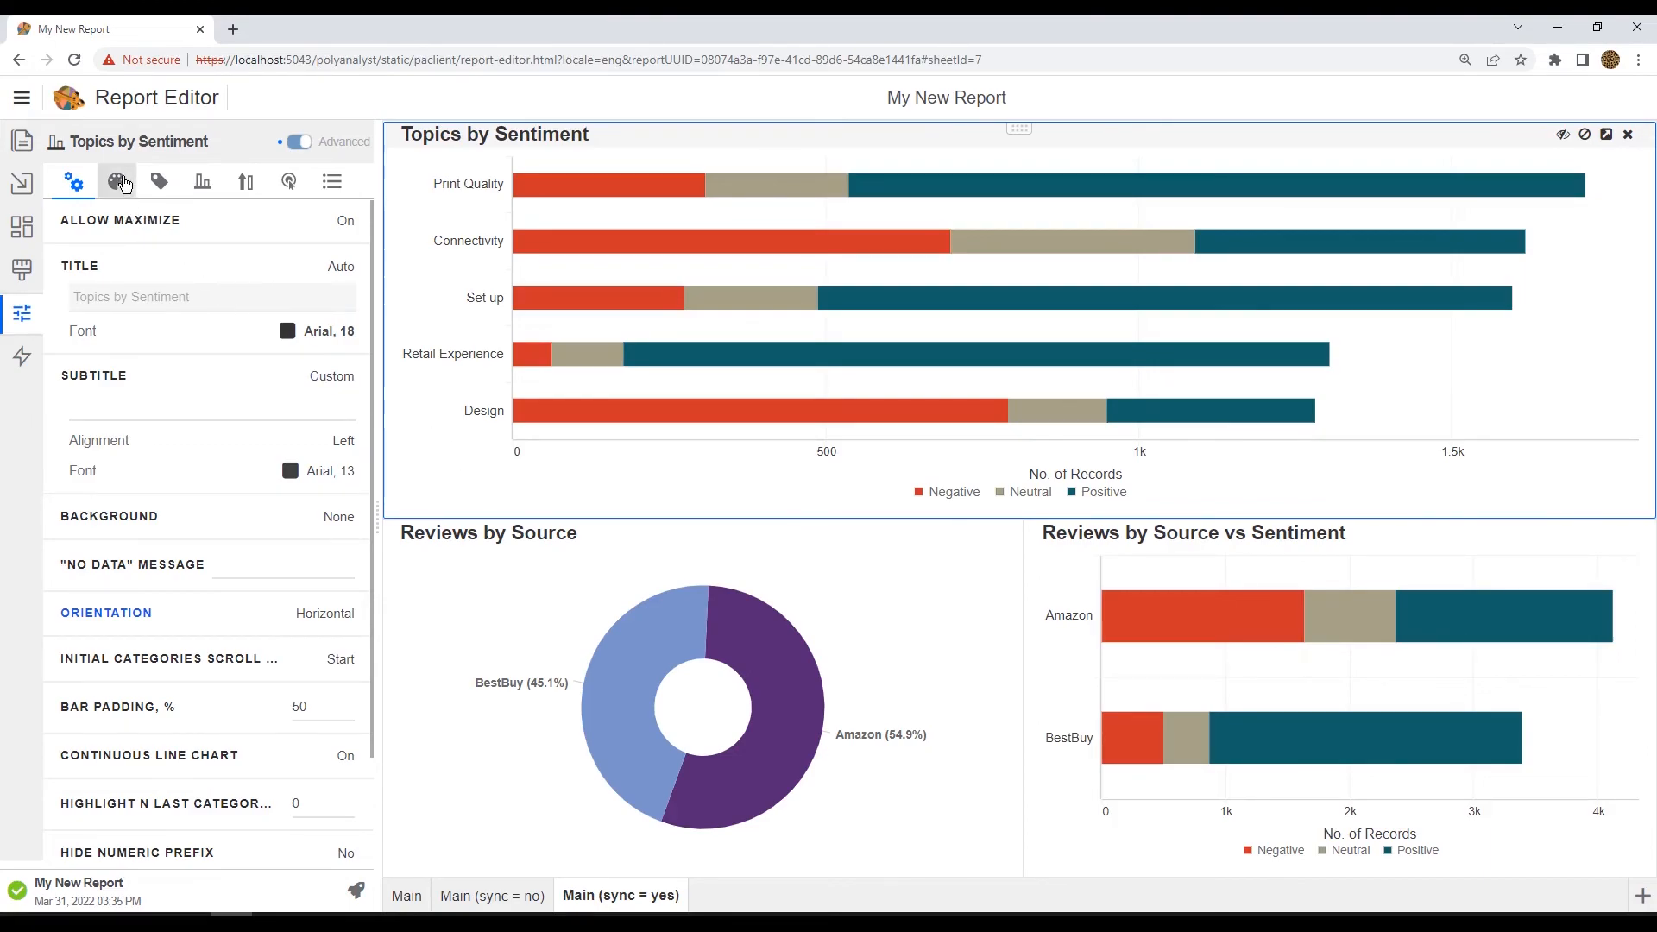
Step: Reset the Topics by Sentiment chart's sentiment colors to default and view the Main sheet
click(121, 182)
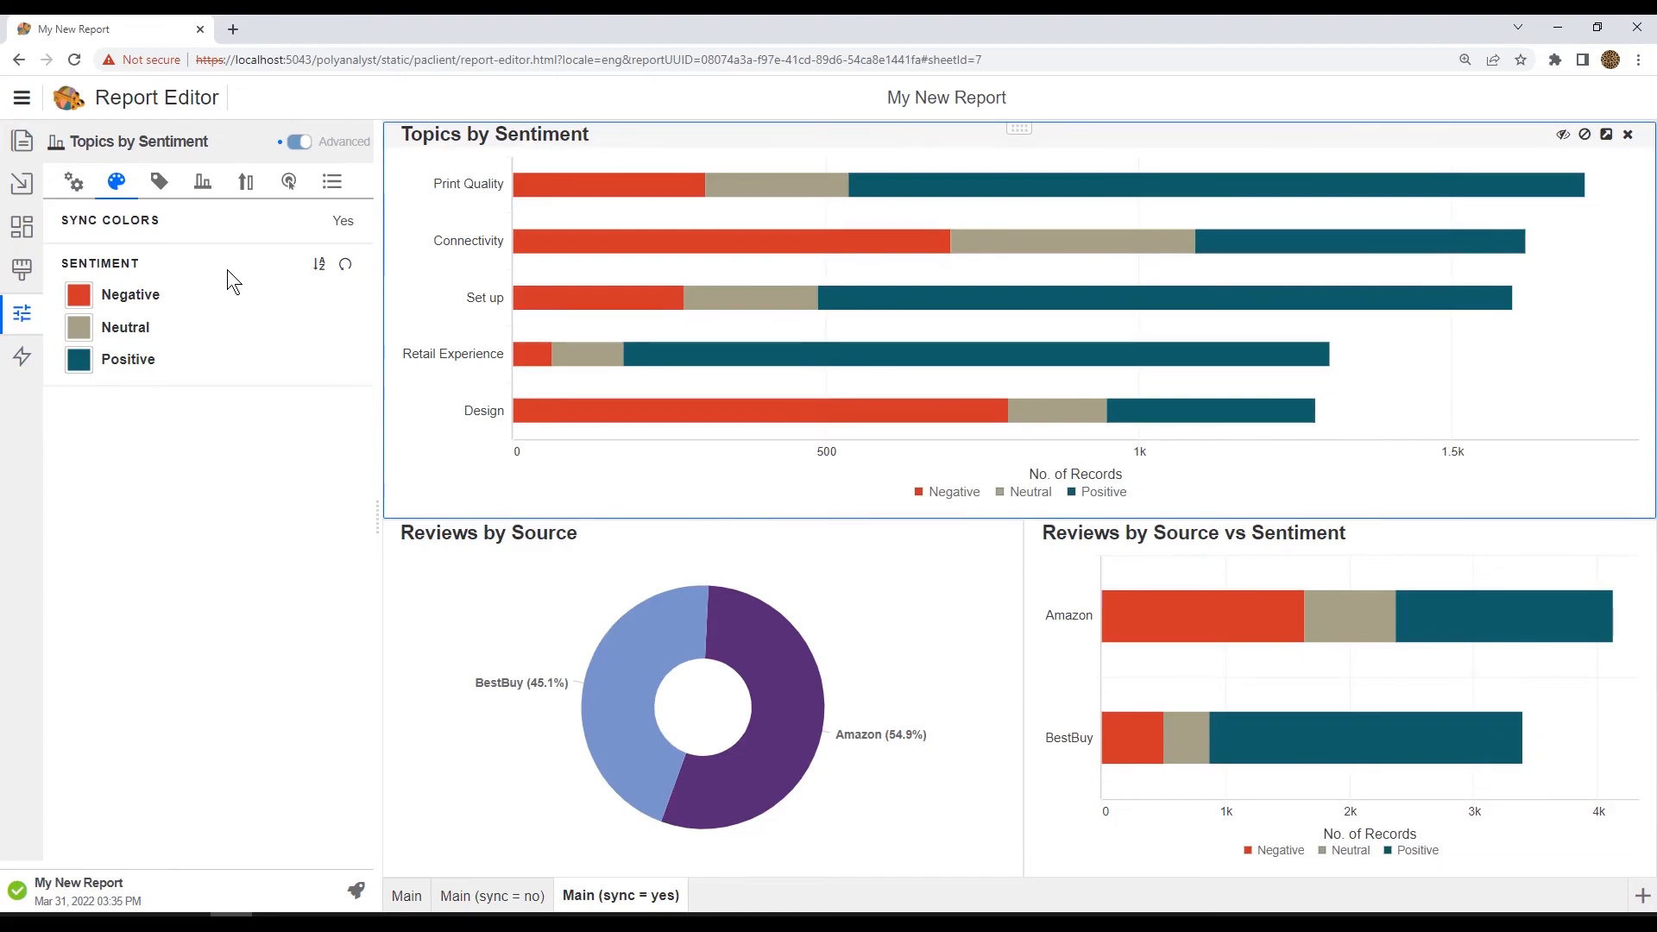
click(348, 269)
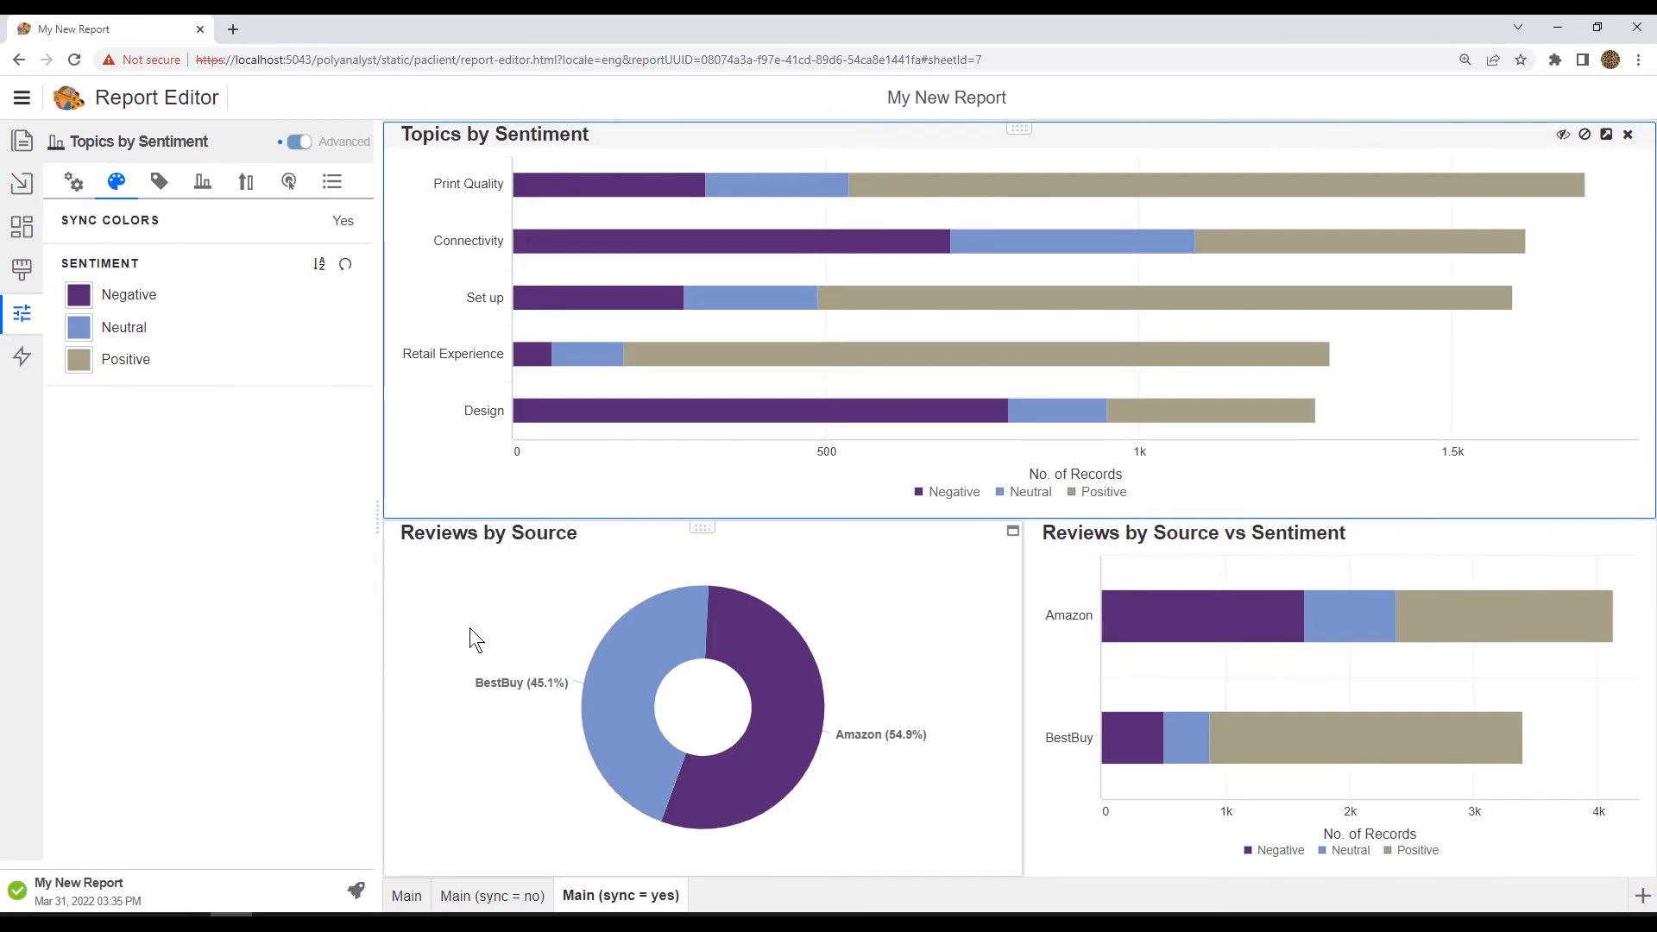
click(409, 898)
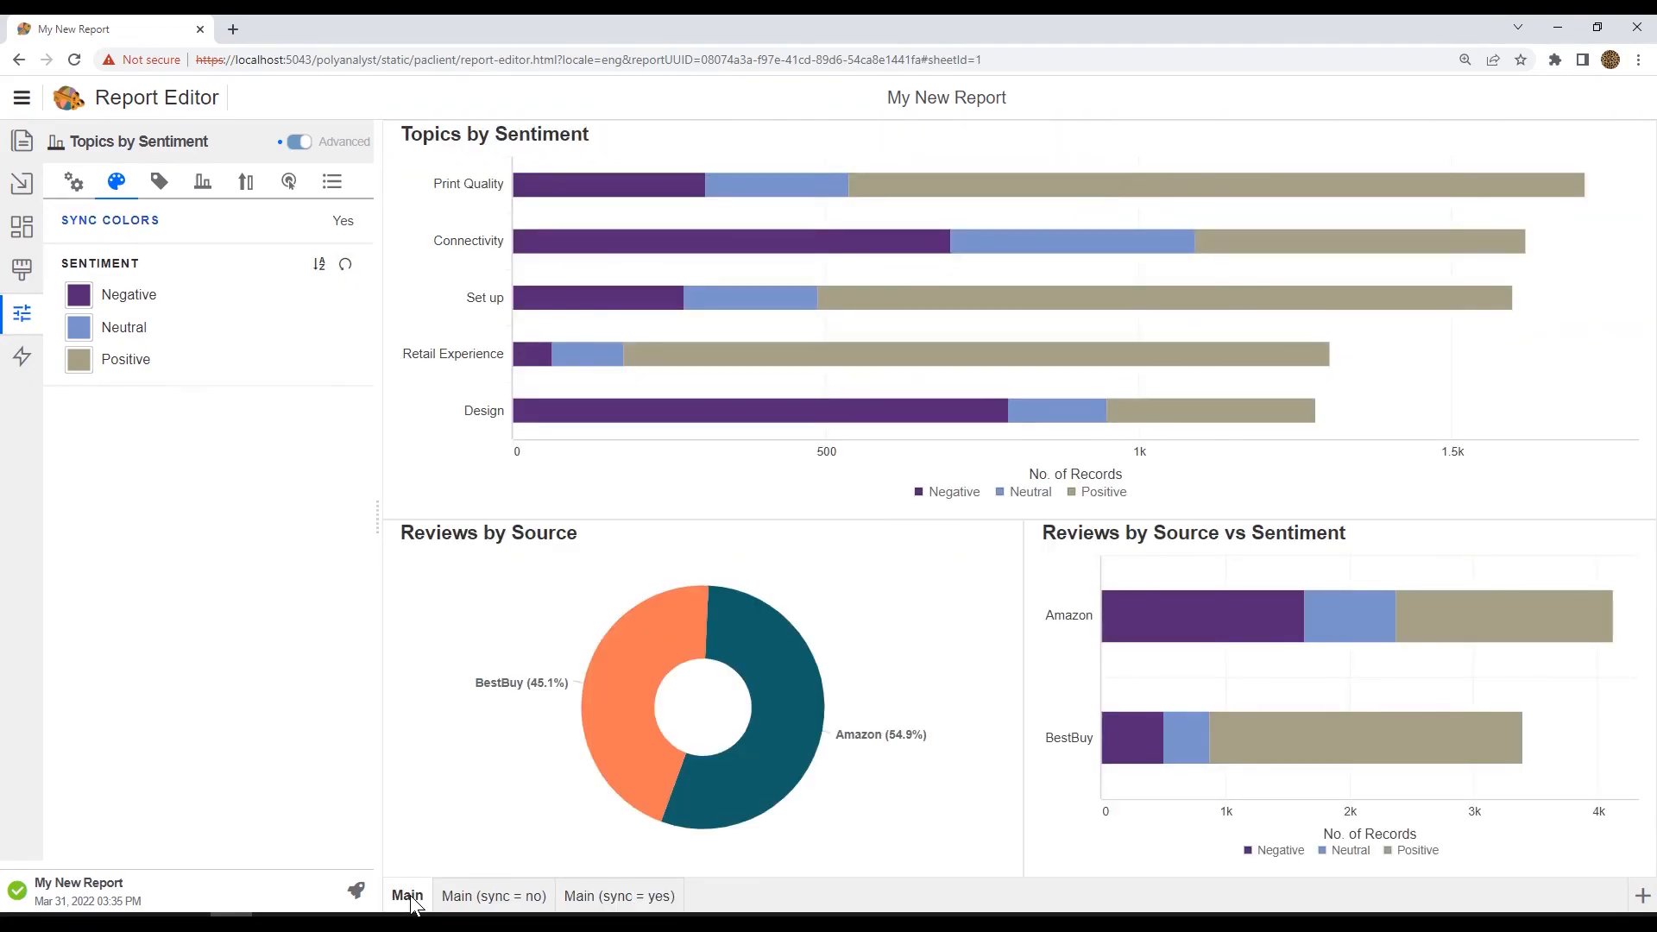